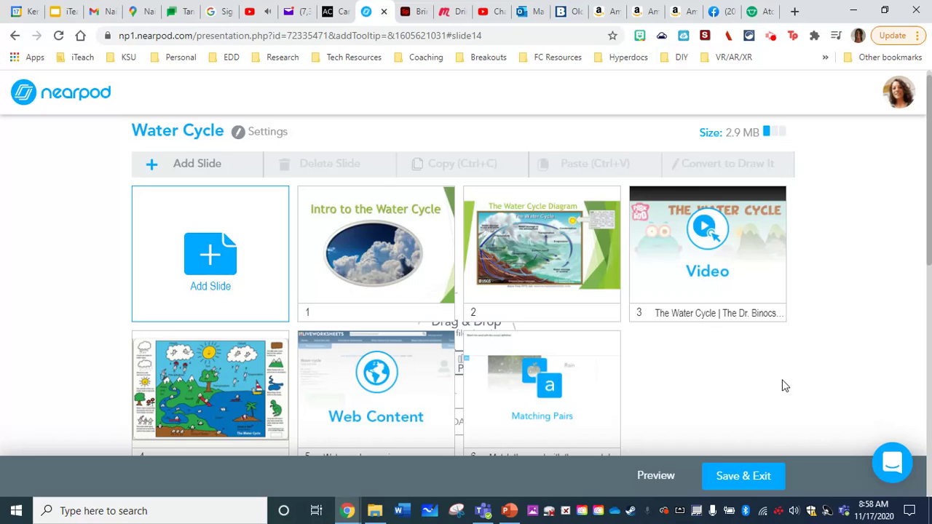
Switch to the Water Cycle presentation in PowerPoint and start exporting it with the file type JPEG File Interchange Format.
left_click(508, 511)
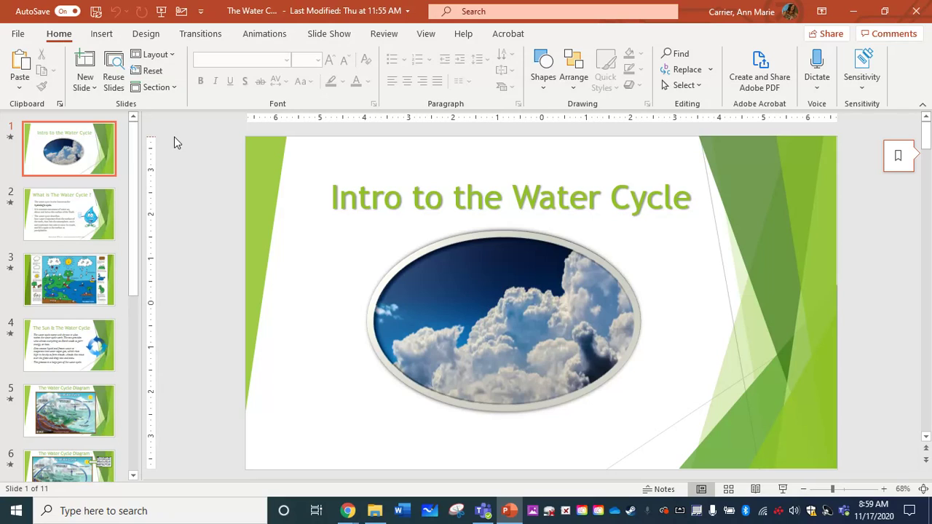
left_click(19, 34)
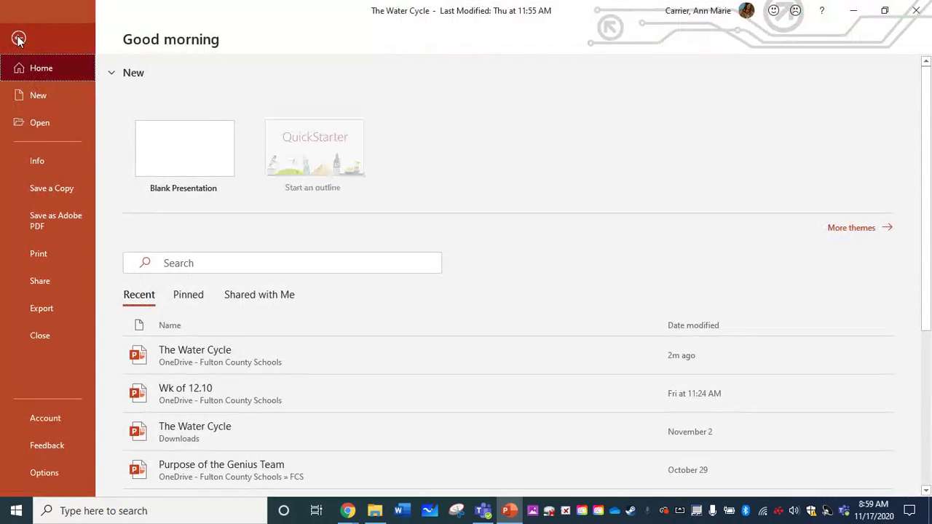
left_click(38, 311)
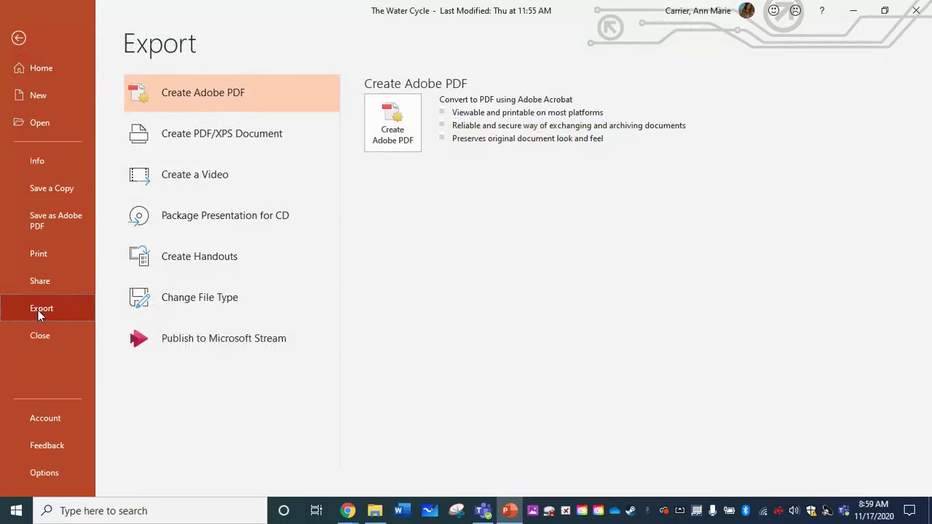
left_click(204, 302)
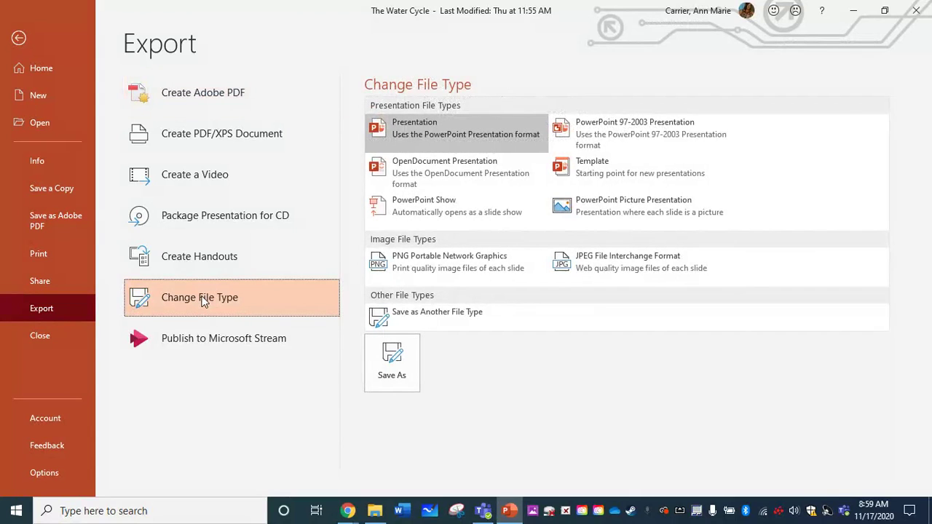
left_click(625, 267)
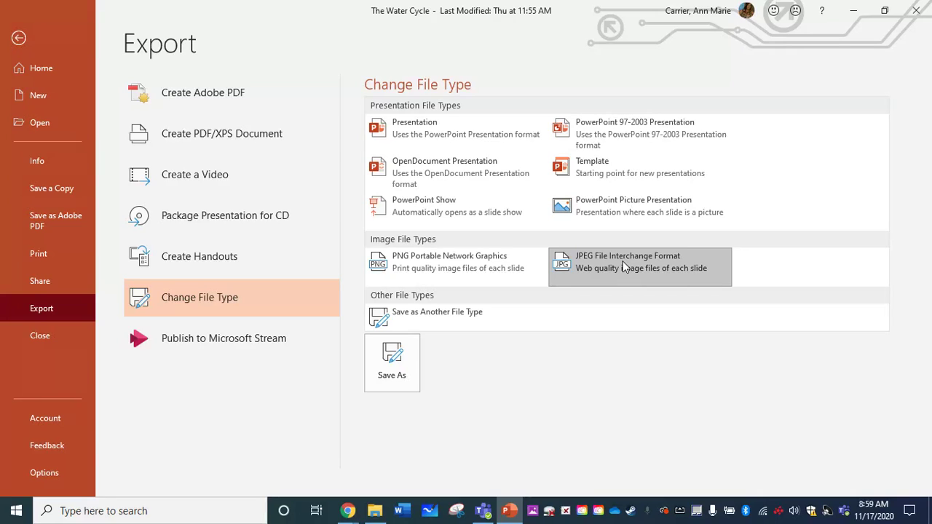
left_click(384, 372)
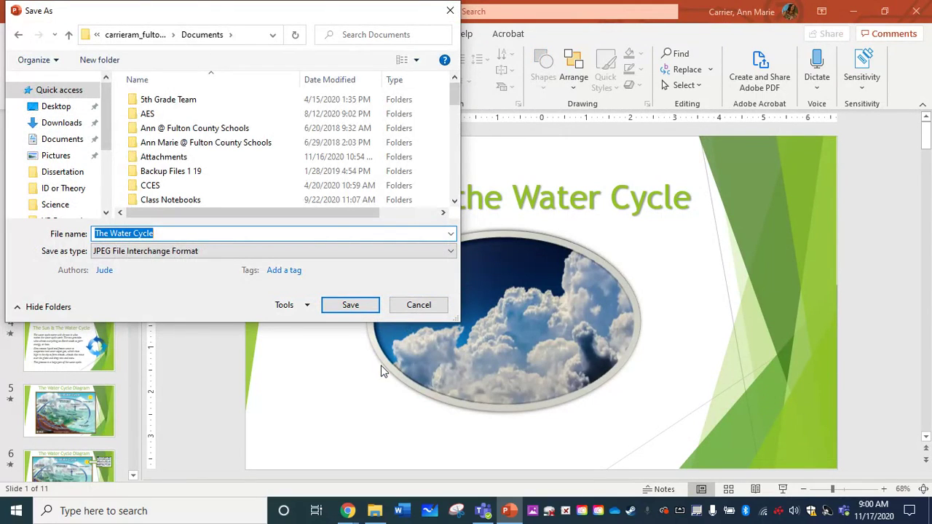
Save all slides as separate JPEG images on the Desktop under the name Water Cycle.
left_click(55, 107)
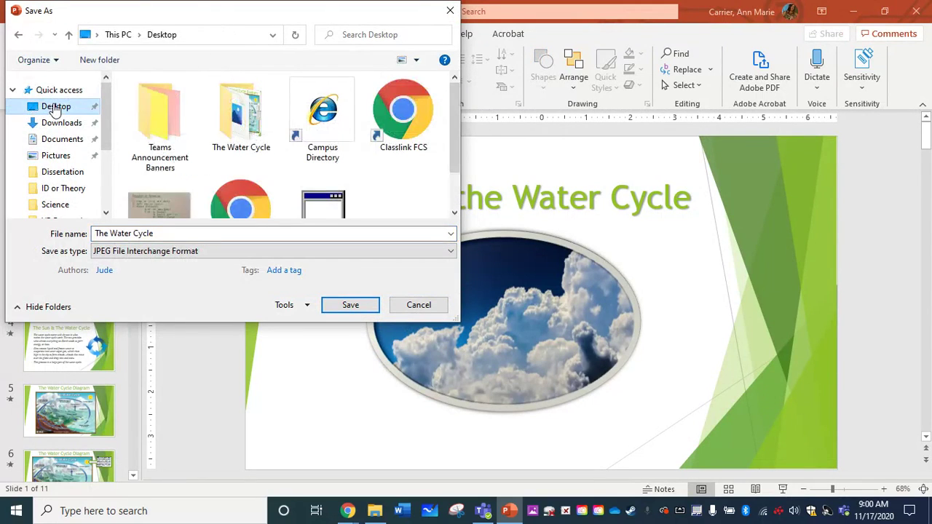
left_click(111, 233)
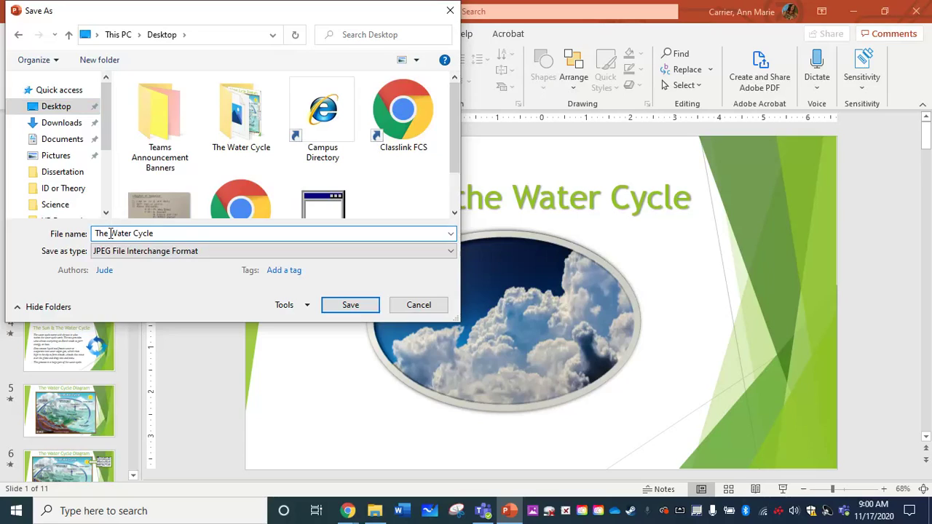
key("BackSpace")
key("BackSpace")
key("BackSpace")
key("BackSpace")
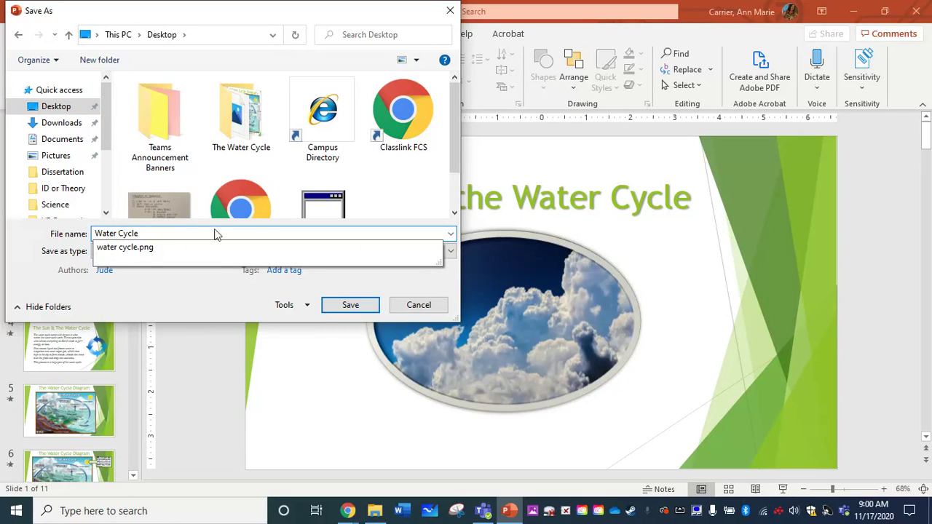
left_click(216, 306)
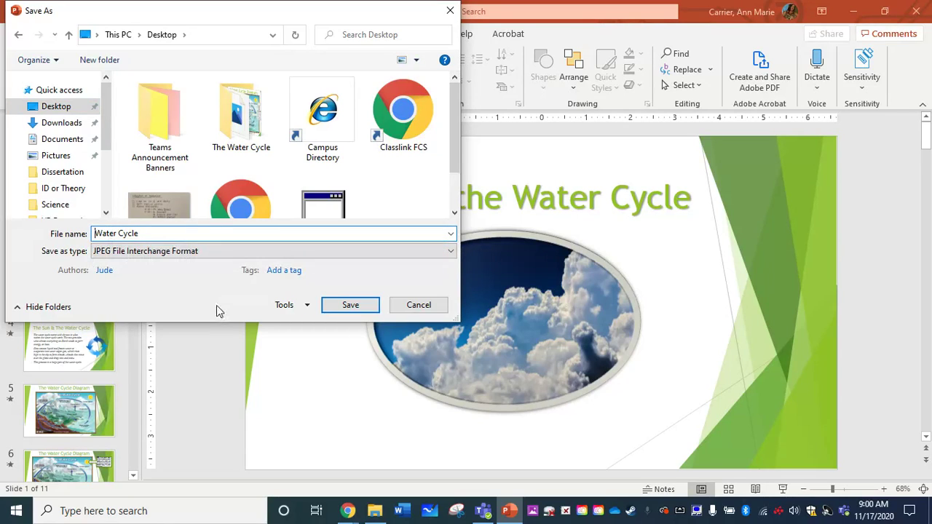
left_click(349, 305)
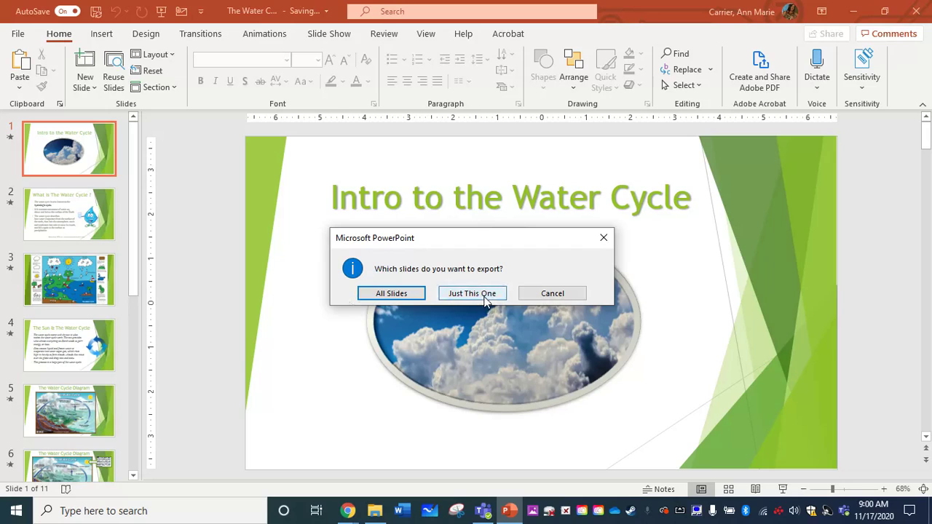
left_click(400, 294)
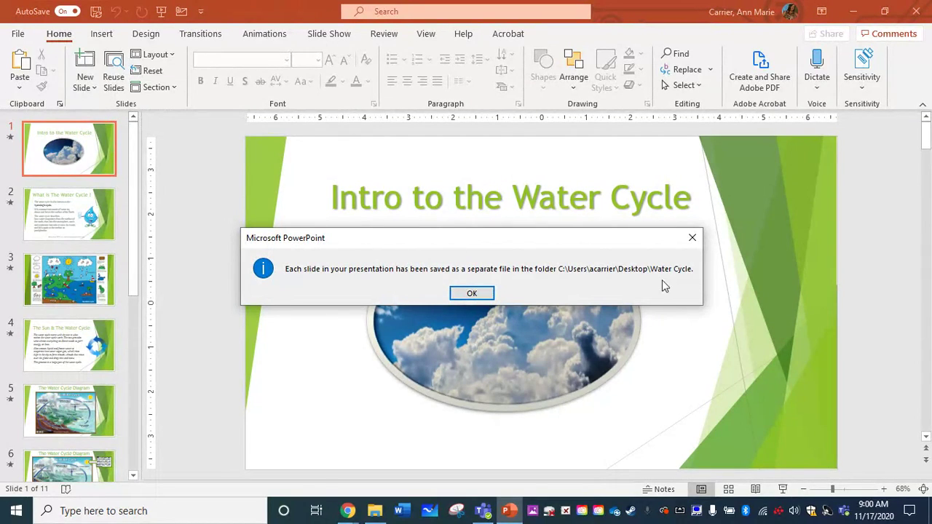
left_click(472, 294)
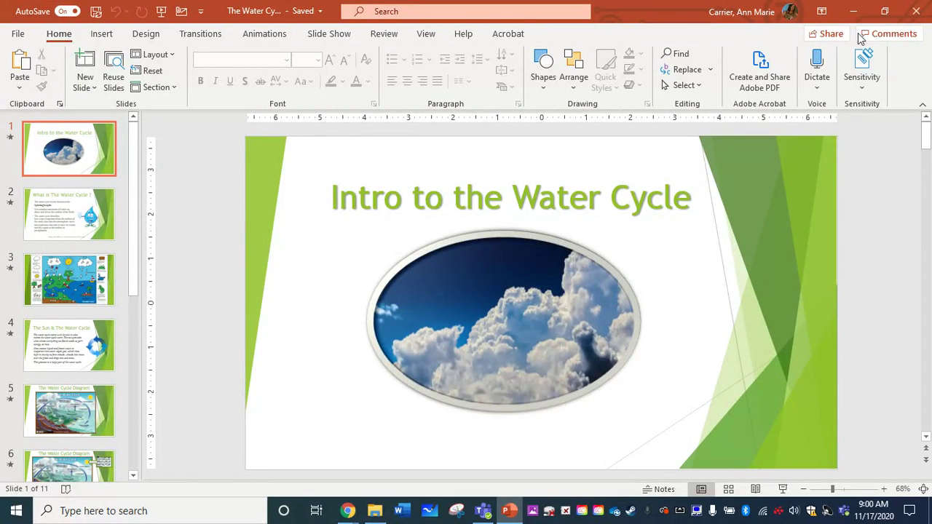
Return to the Water Cycle lesson in Nearpod and add a new content slide with the One element layout.
left_click(853, 13)
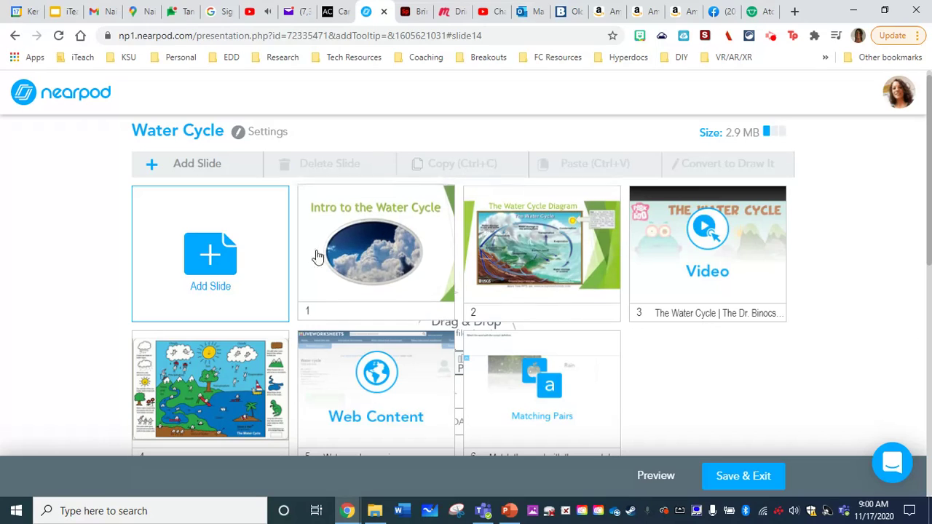
left_click(201, 260)
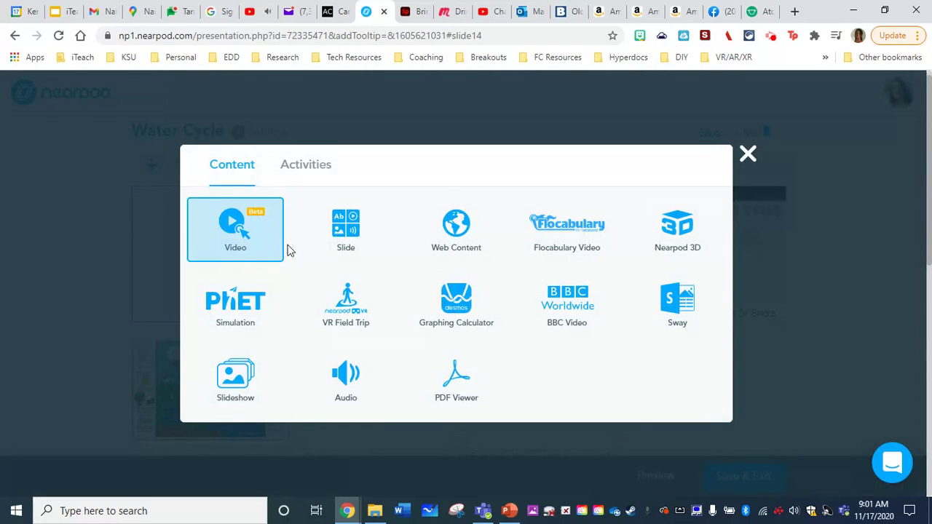
left_click(352, 242)
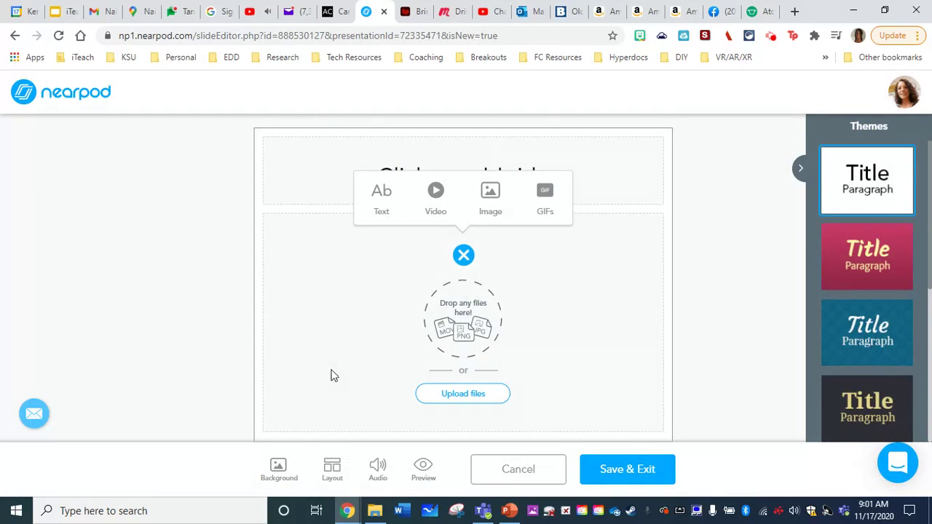
left_click(332, 474)
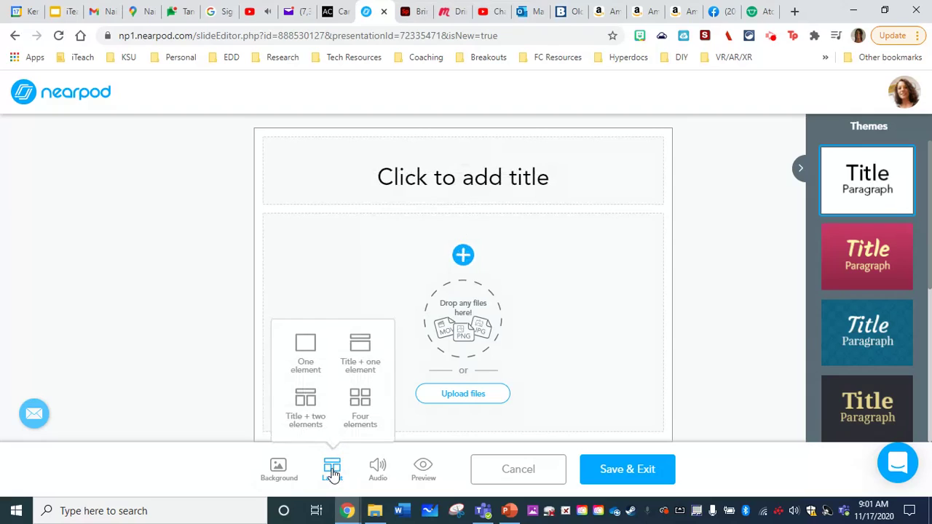
left_click(307, 345)
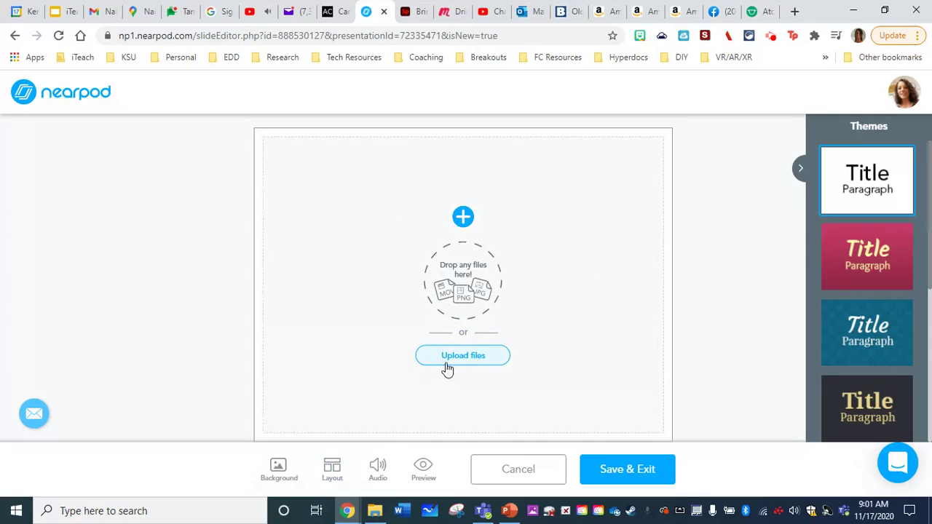
left_click(336, 477)
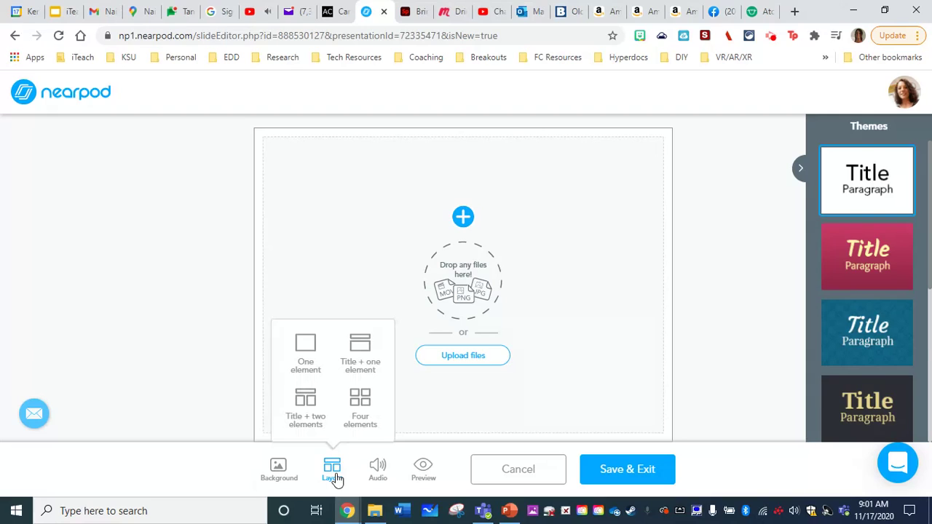
left_click(371, 282)
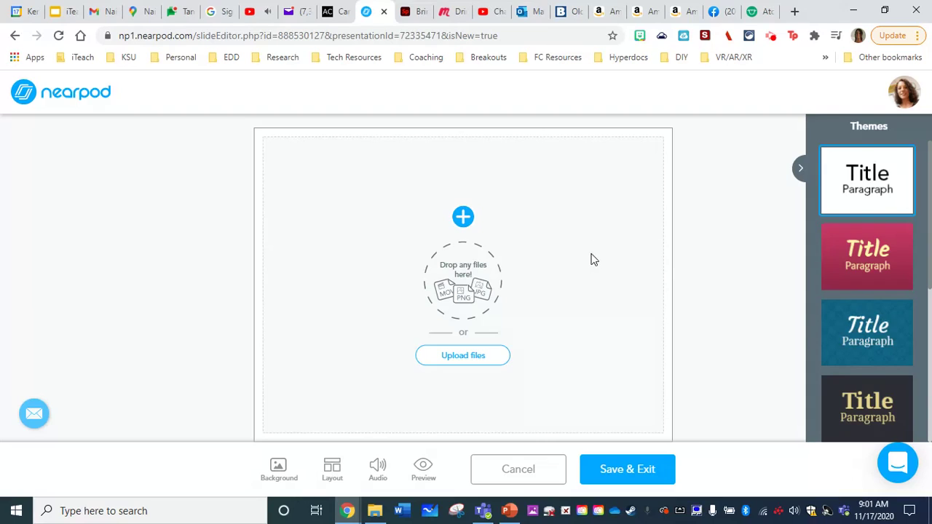
Start a file upload for the slide and browse to the Water Cycle folder on the Desktop.
left_click(469, 356)
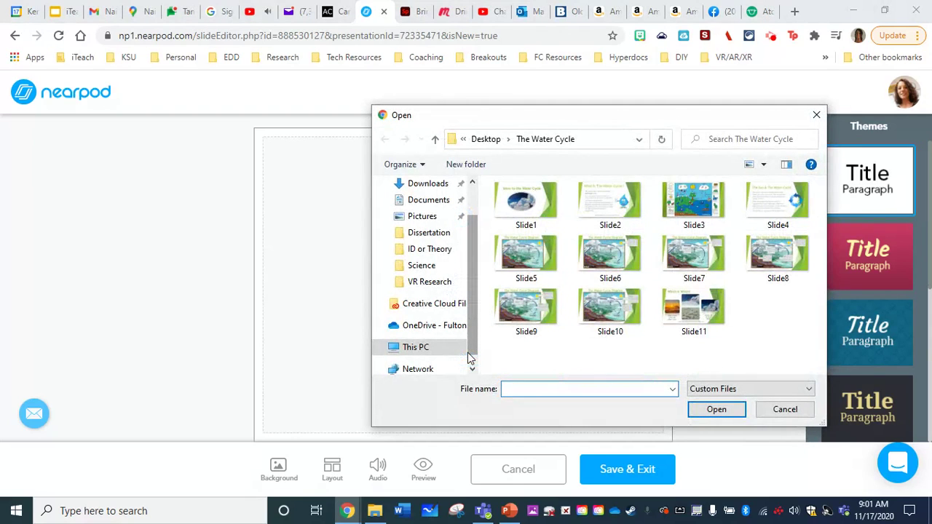
scroll(472, 276, "up", 1)
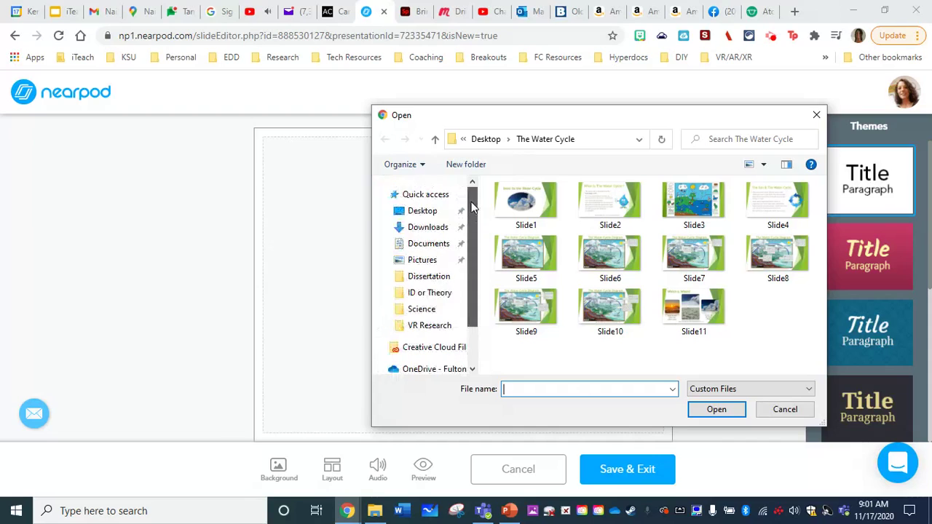
left_click(424, 212)
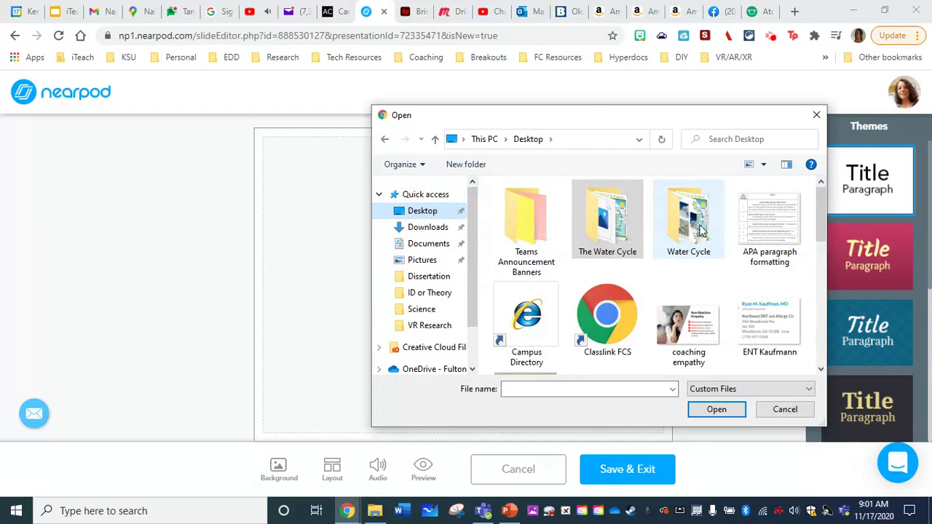
double_click(689, 222)
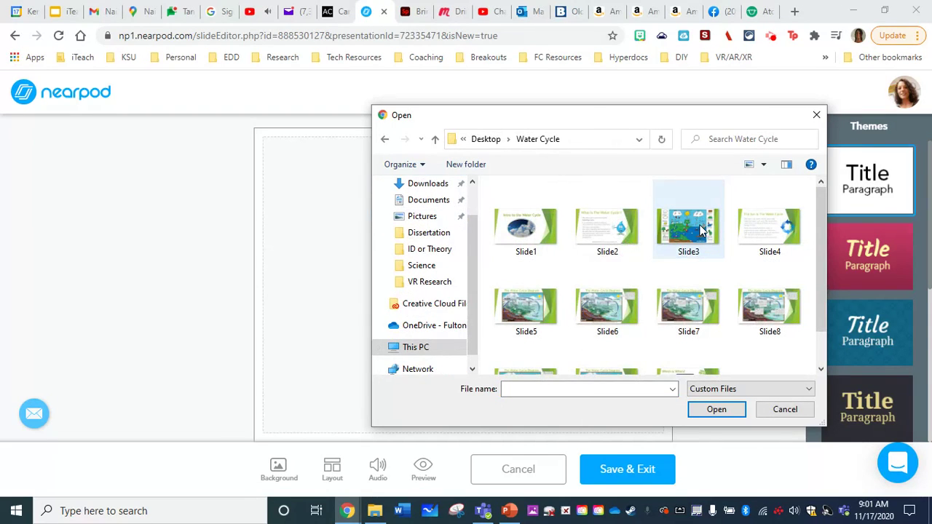
scroll(701, 282, "down", 1)
scroll(729, 218, "up", 1)
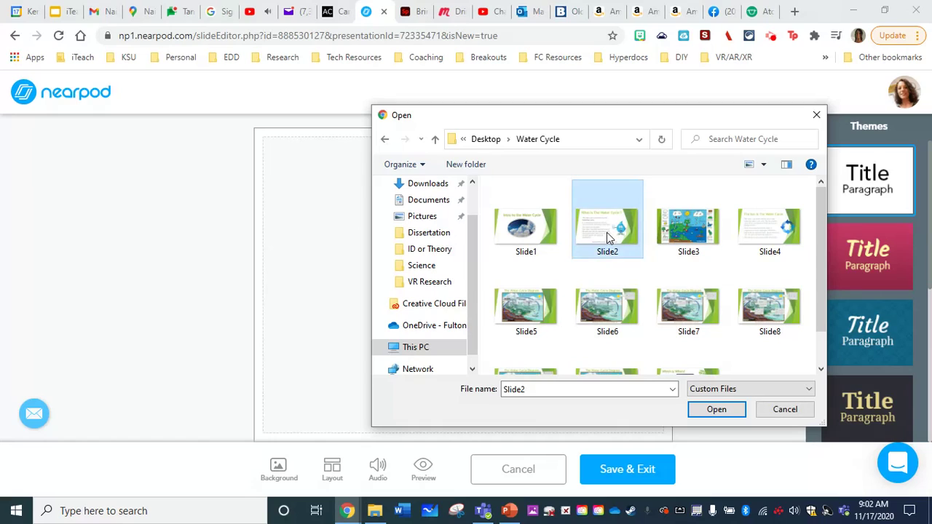
key("Right")
key("Right")
key("Right")
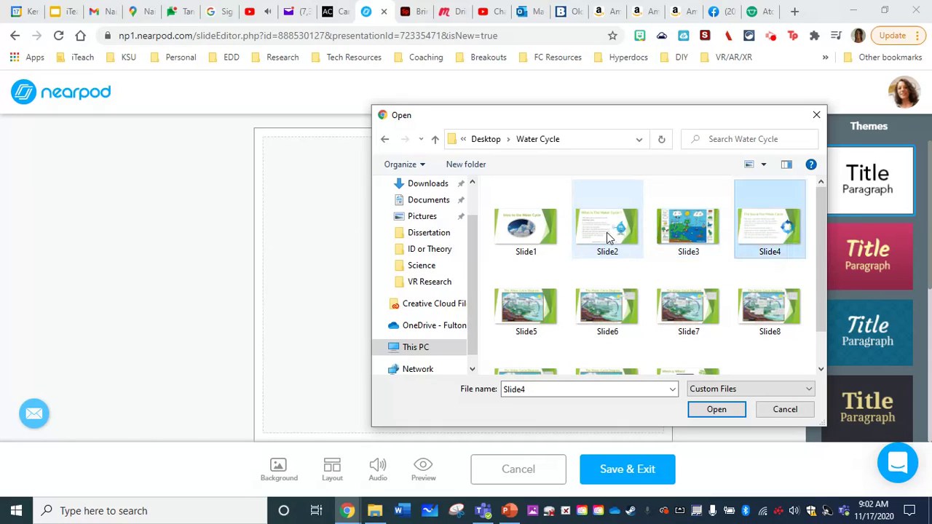
key("Right")
key("Right")
key("Right")
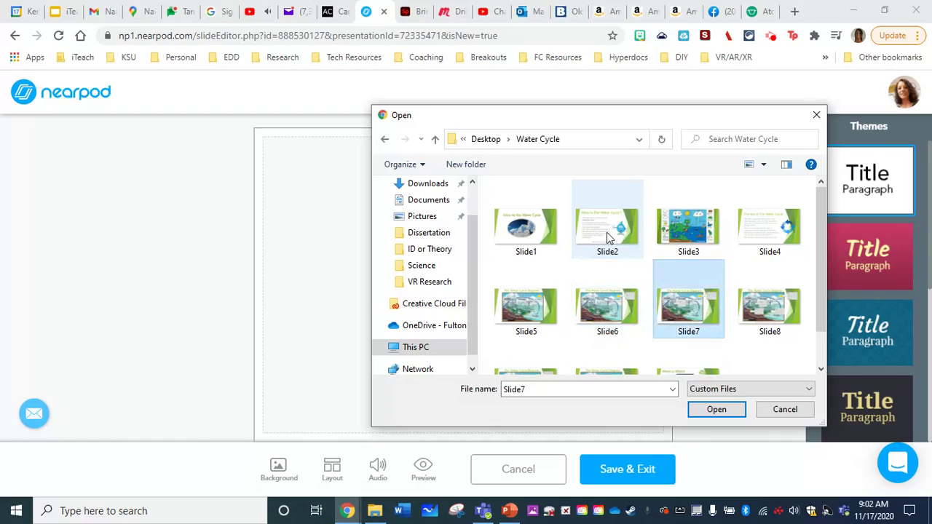
key("Left")
key("ctrl+Left")
key("ctrl+Left")
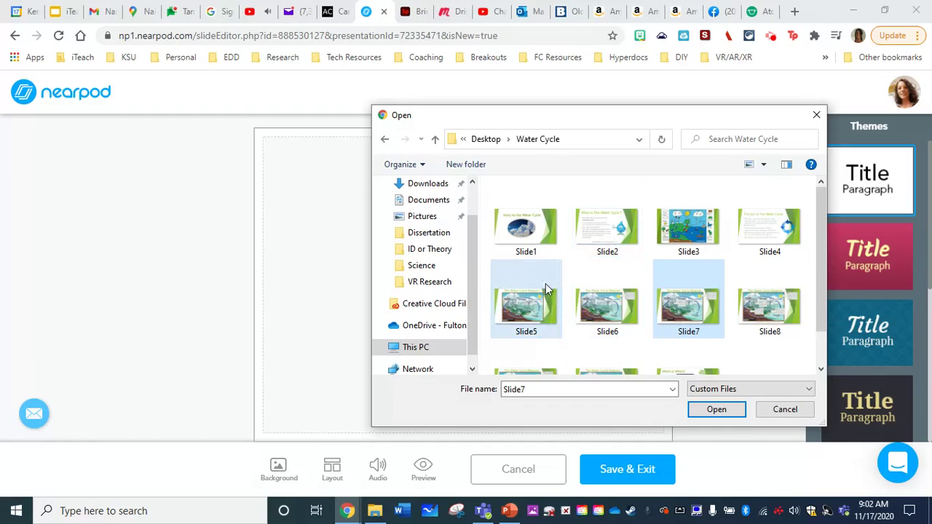
left_click(521, 306)
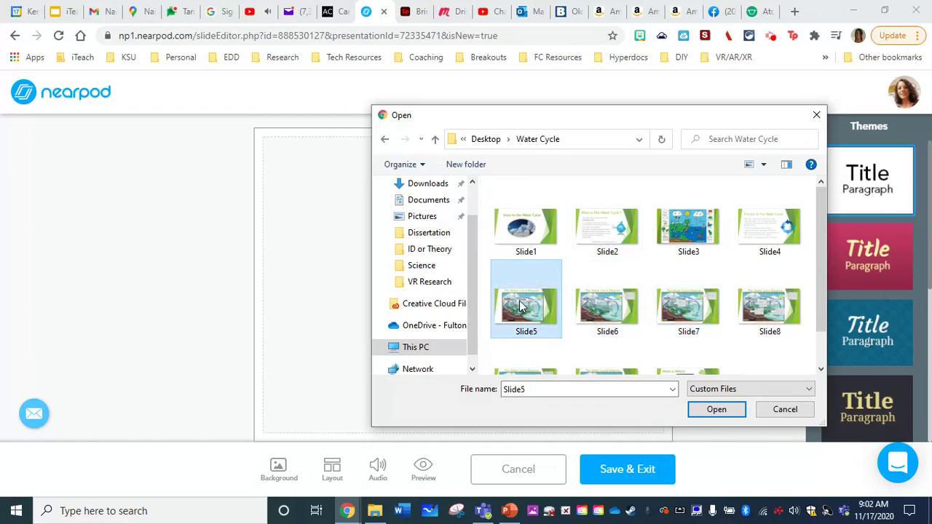
Insert the Slide2 image from the Water Cycle folder into the slide and scale it to 50%.
left_click(590, 251)
left_click(717, 409)
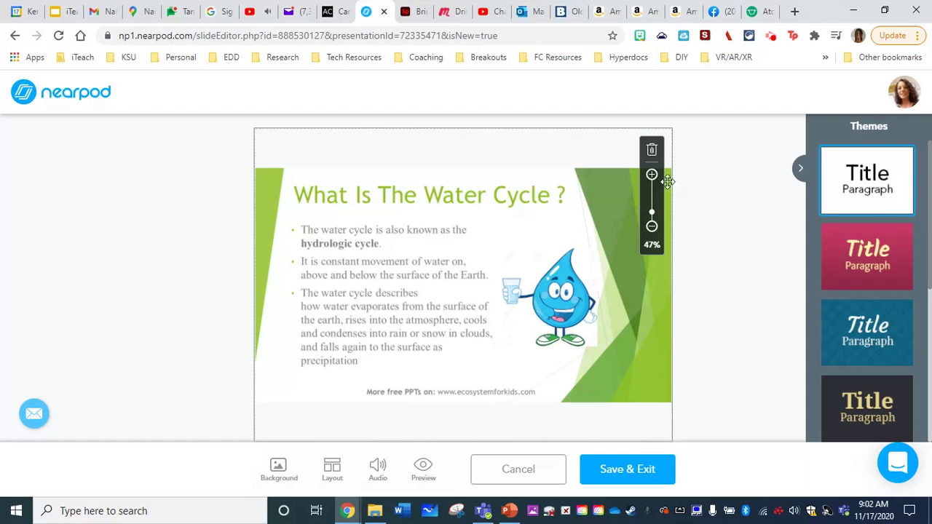
left_click_drag(654, 217, 652, 213)
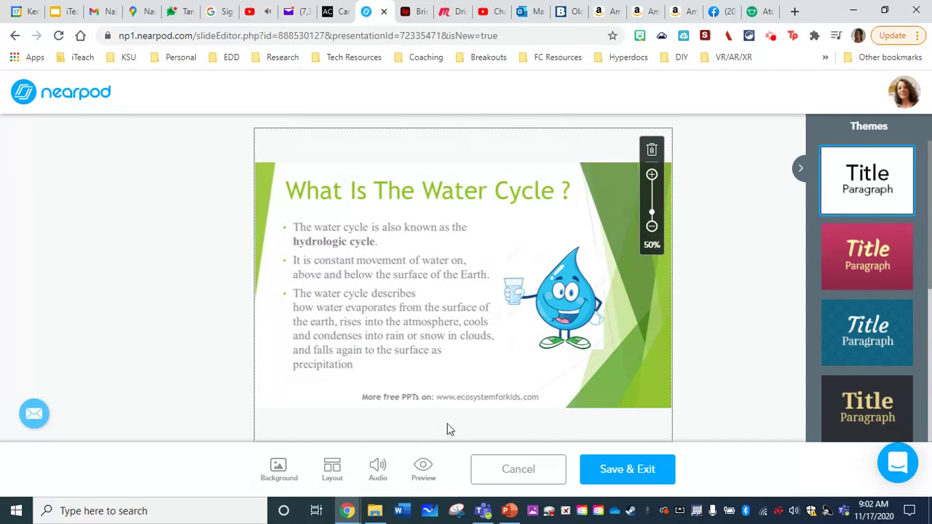
Start adding a background image to the slide and search the images for "green".
left_click(279, 472)
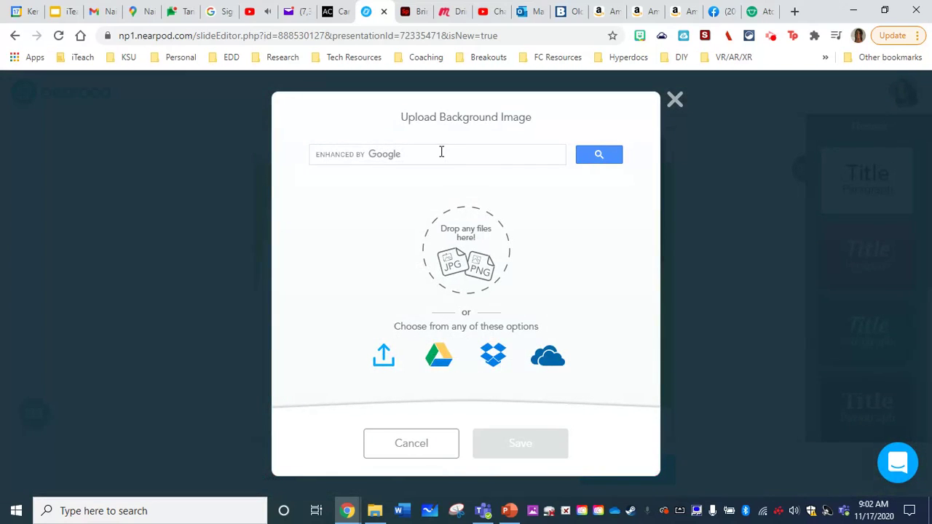
left_click(440, 152)
type("green")
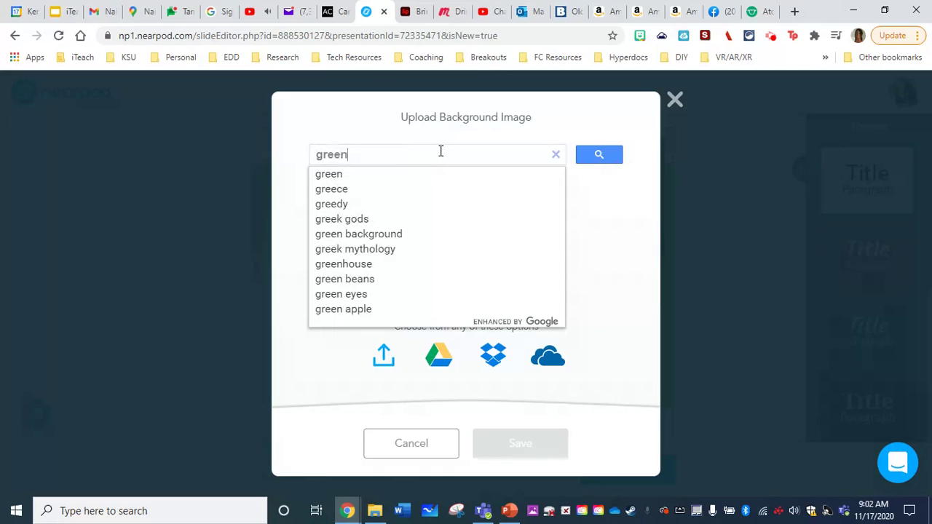
left_click(392, 179)
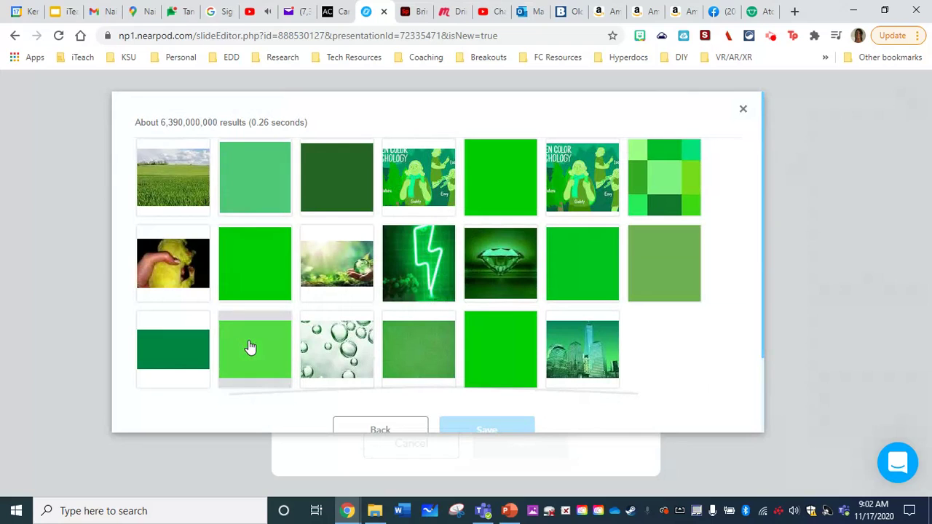
Apply the solid light green image as the slide background, lighten it almost fully, and save the slide.
left_click(250, 348)
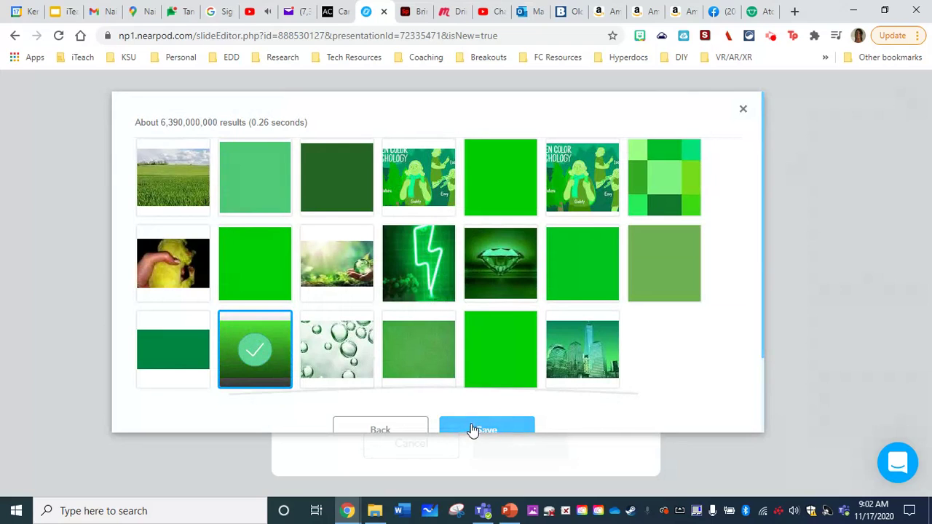
left_click(472, 429)
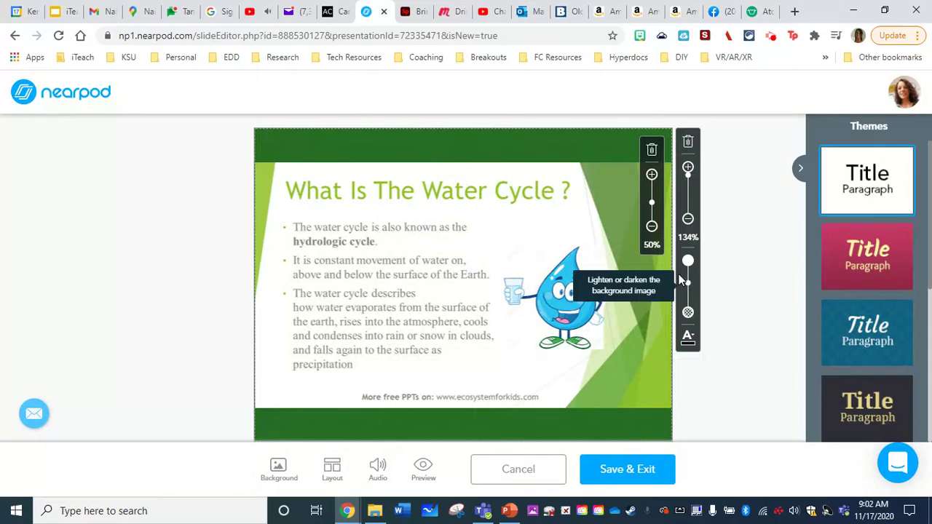
left_click_drag(689, 289, 689, 267)
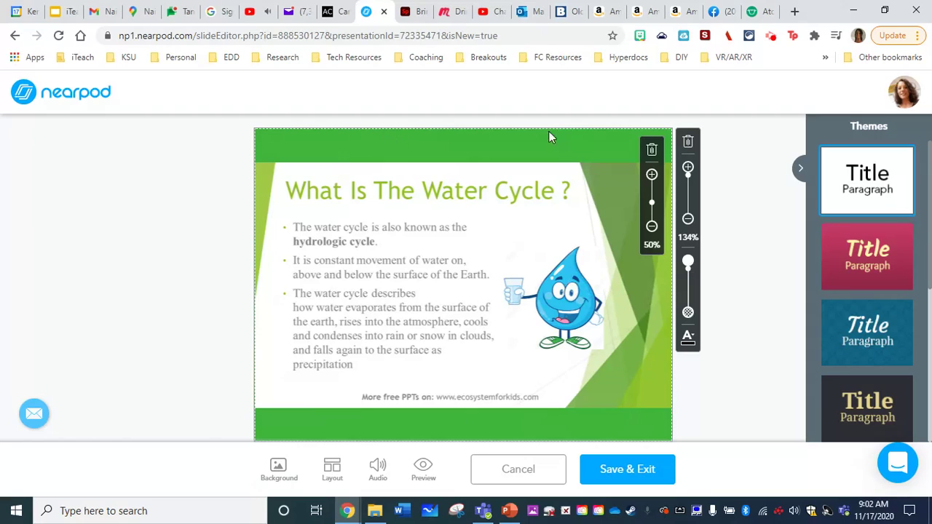
left_click(639, 471)
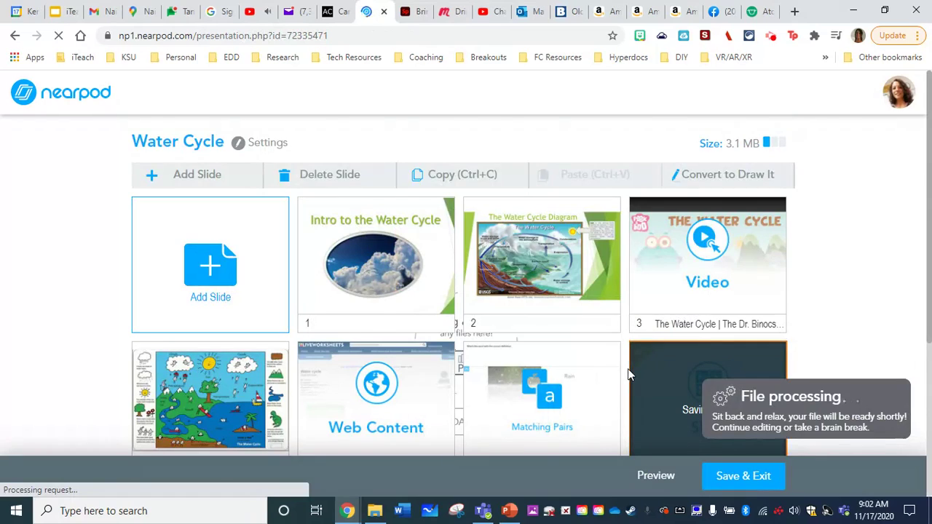
Move the new What Is The Water Cycle? slide to position 2 in the lesson.
scroll(628, 369, "down", 1)
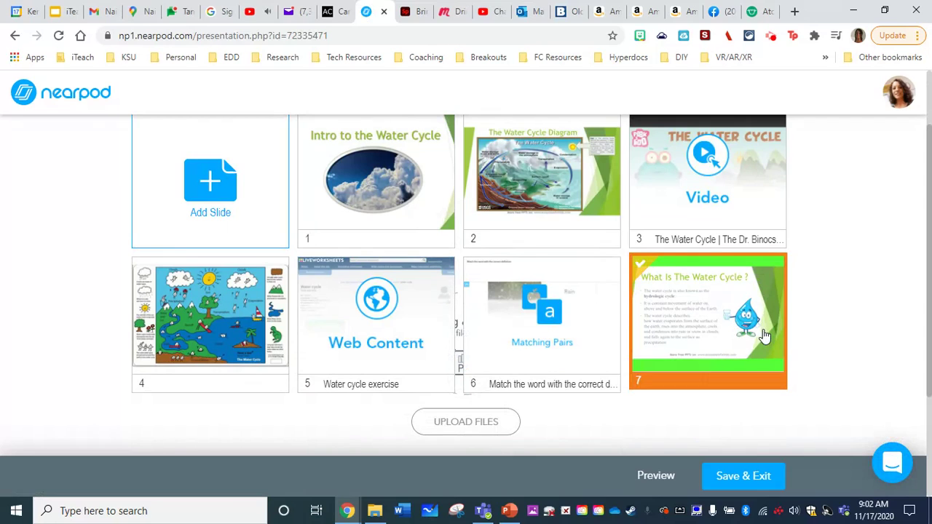
left_click_drag(714, 335, 547, 206)
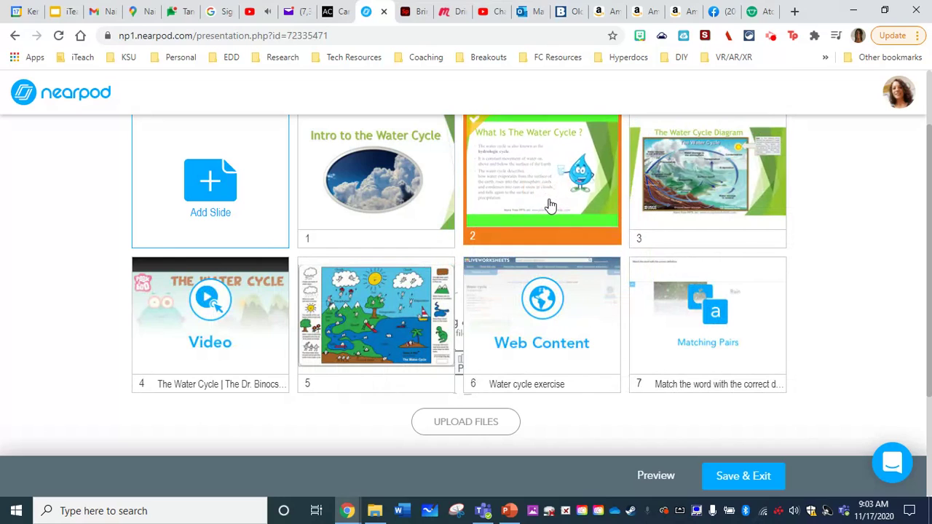
left_click(859, 222)
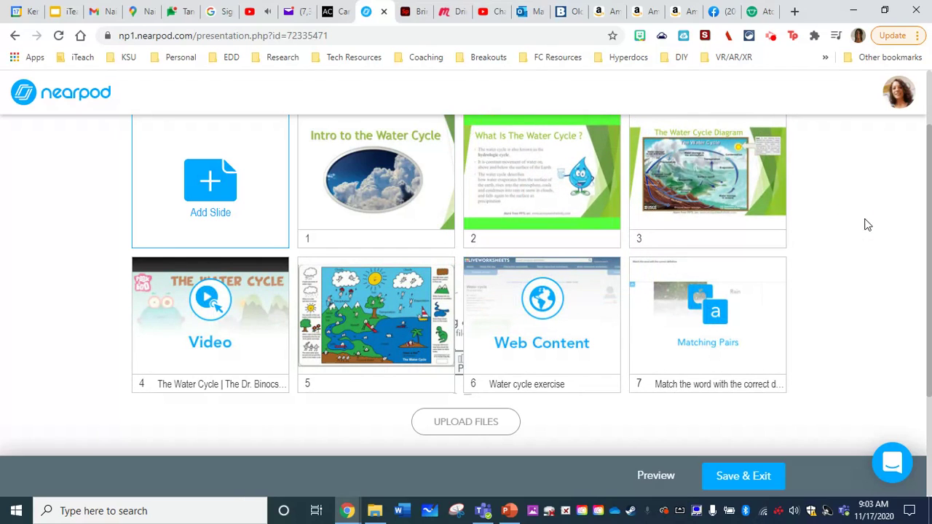
Add a Slideshow content slide to the lesson and browse the computer's Water Cycle folder for its images.
scroll(868, 224, "up", 1)
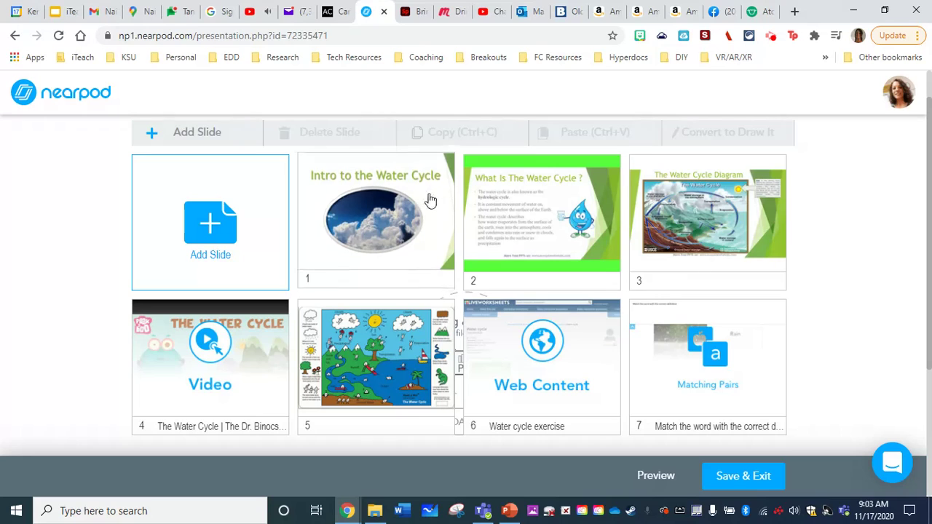
left_click(216, 222)
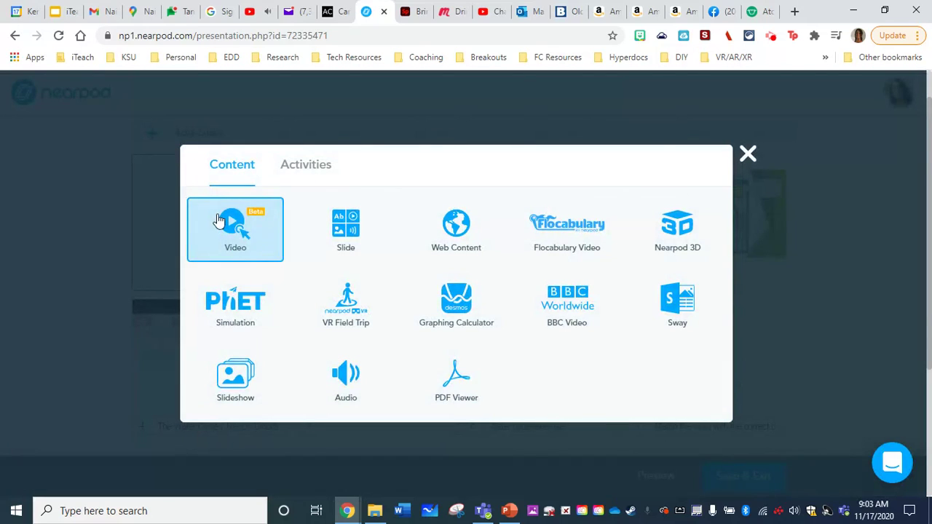
left_click(243, 373)
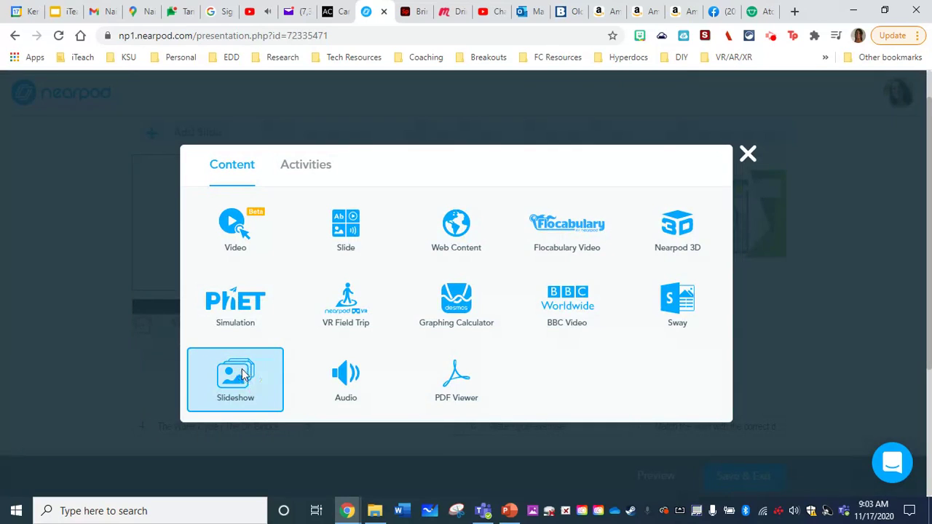
left_click(371, 362)
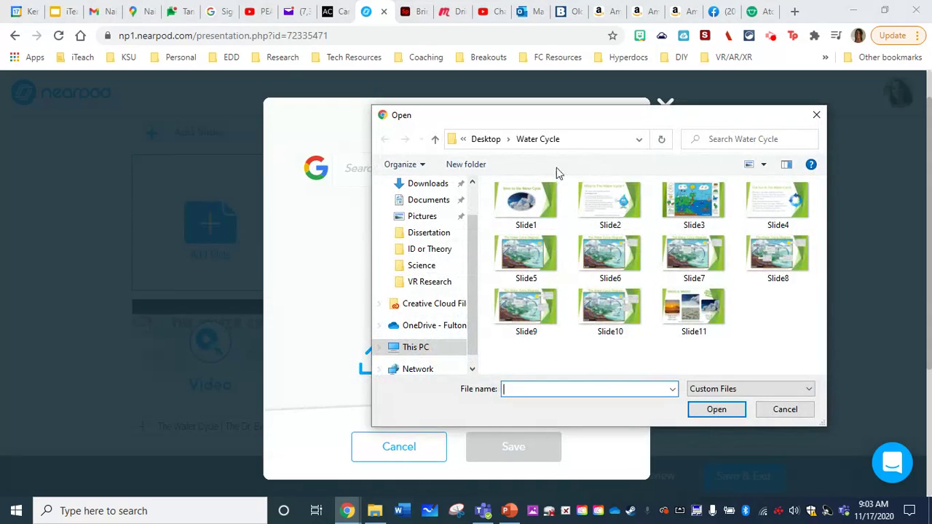
Upload all images from Slide1 to Slide11 into the slideshow and save it to the lesson.
left_click(550, 208)
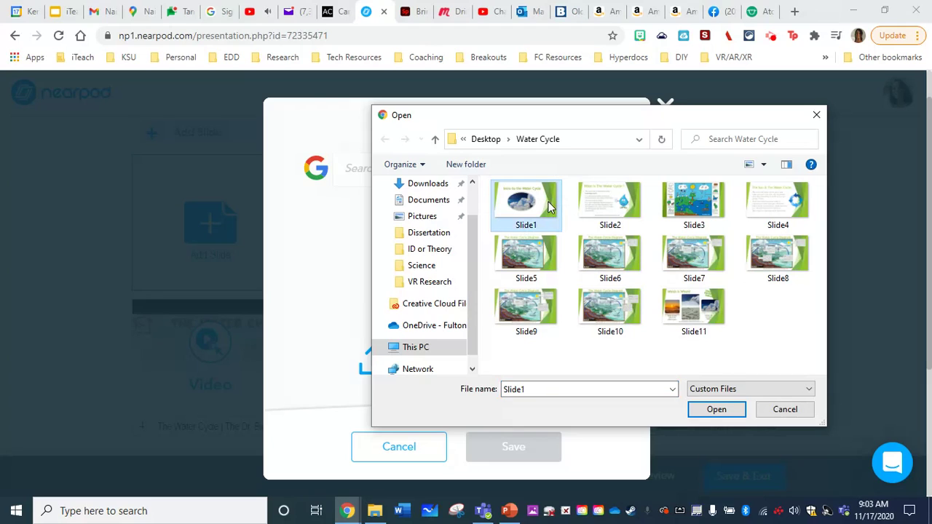
key("shift+Right")
key("shift+Right")
key("shift+Right")
key("shift+Right")
key("shift+Right")
key("shift+Right")
key("shift+Right")
key("shift+Right")
key("shift+Right")
key("shift+Right")
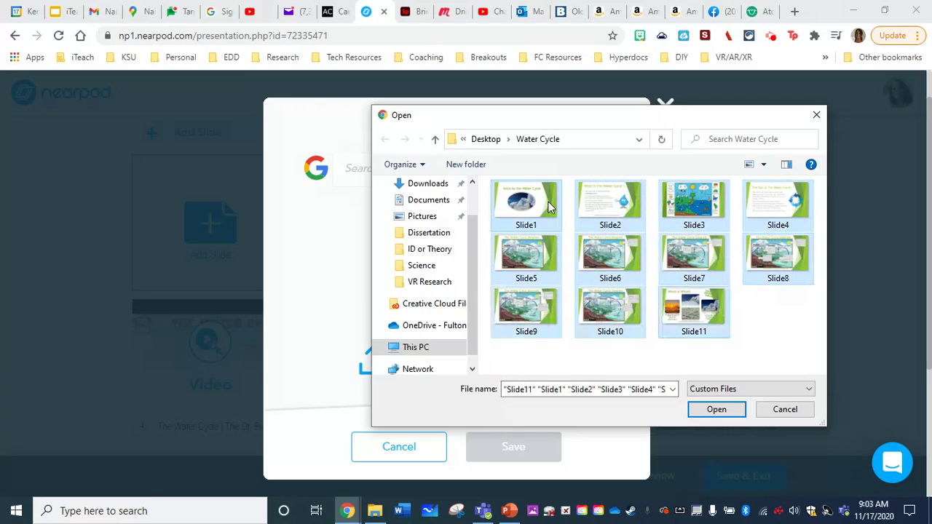
left_click(714, 410)
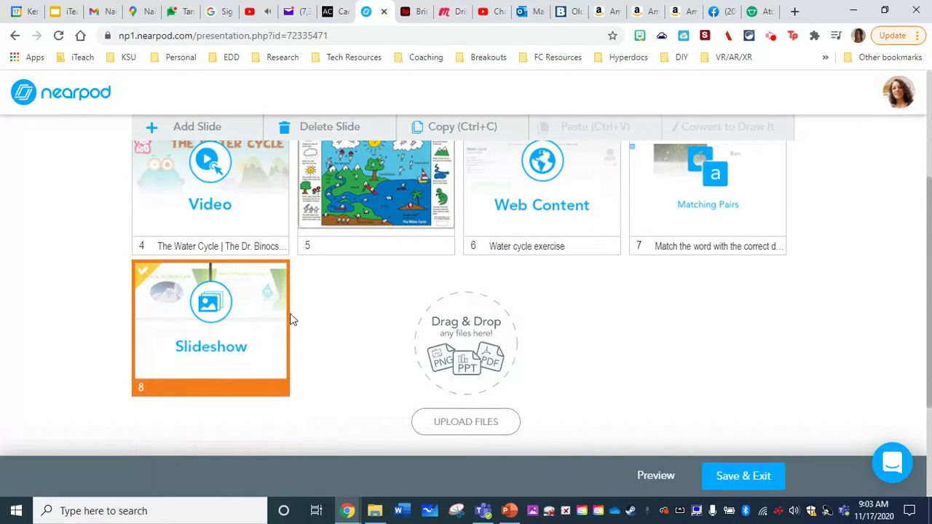
Open the slideshow on slide 8, review its images, and close it without changes.
left_click(212, 322)
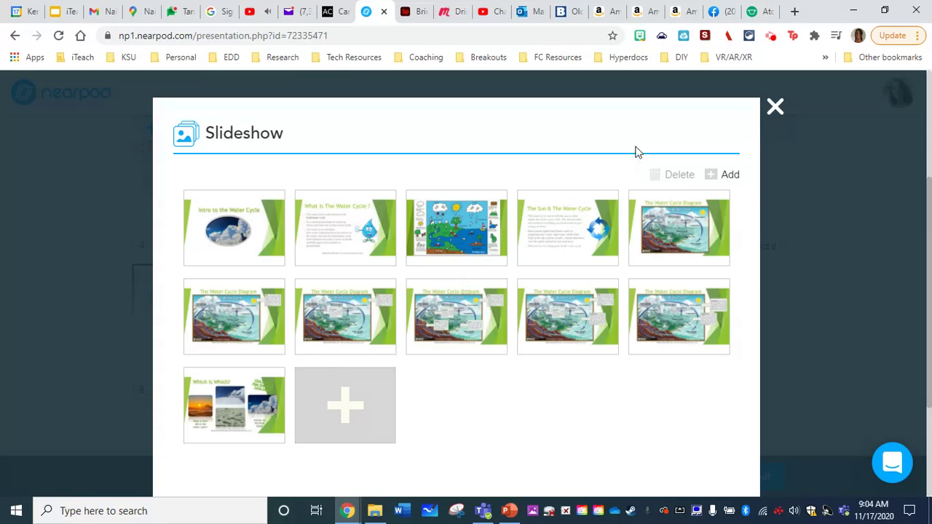
left_click(775, 110)
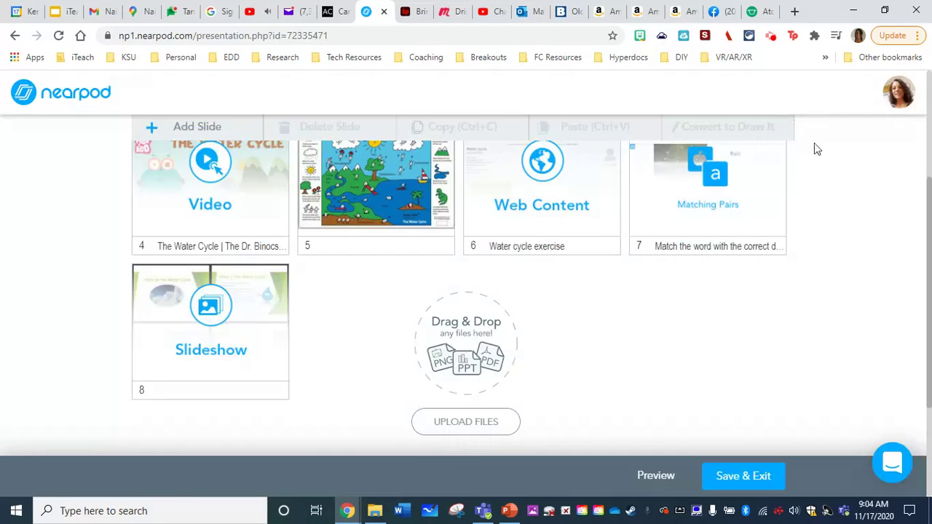
scroll(851, 225, "up", 3)
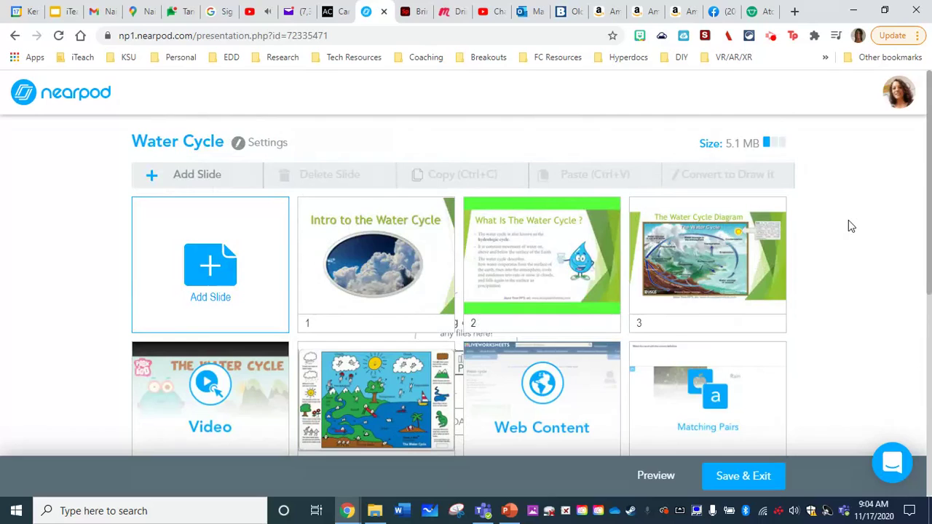
Bring up the options for adding a slide between slides 2 and 3.
scroll(849, 226, "down", 1)
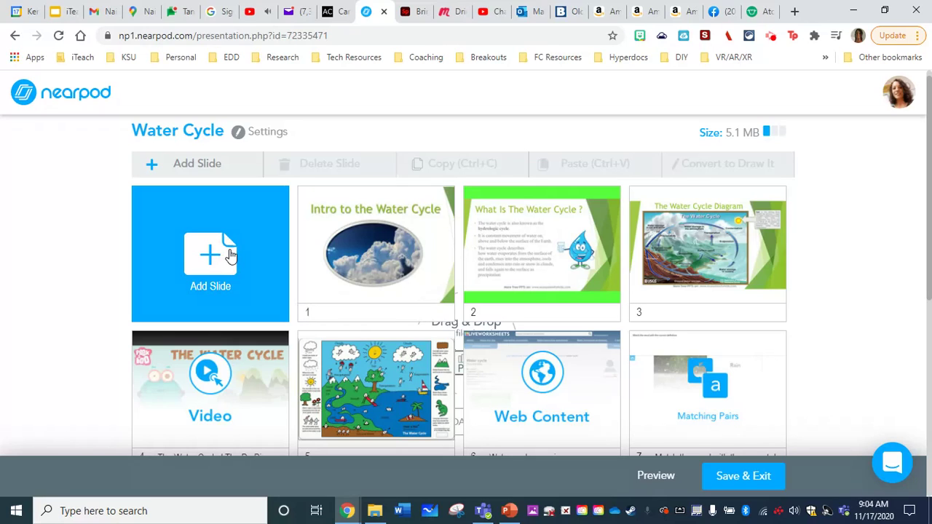
right_click(625, 243)
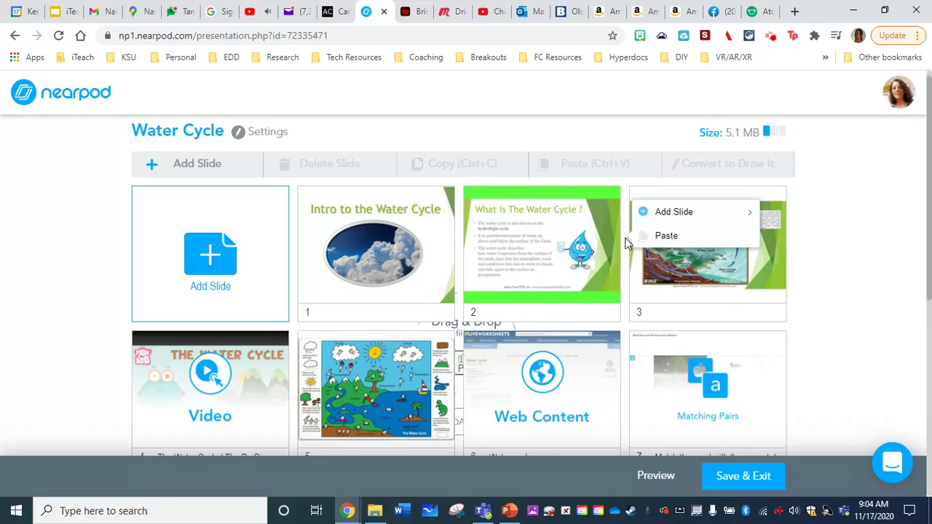
mouse_move(711, 212)
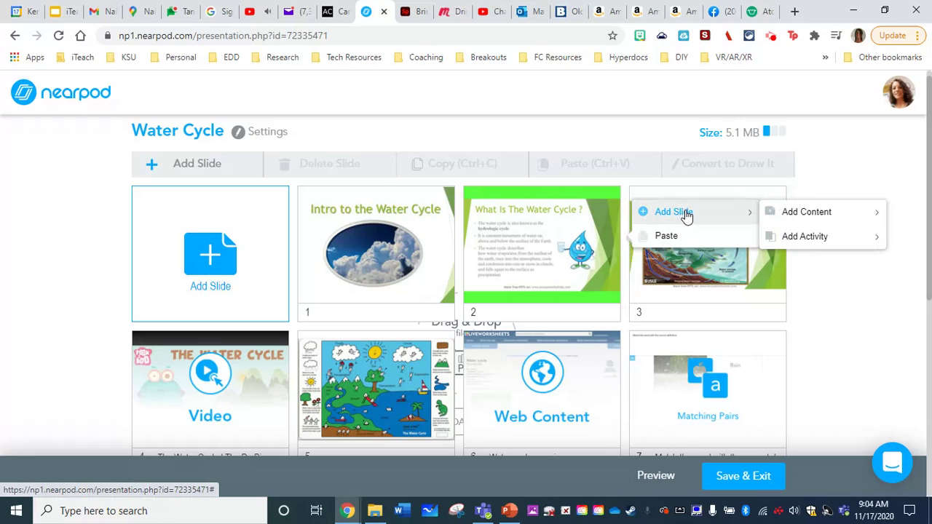
Upload the images Slide4 to Slide11 from the Water Cycle folder to the lesson as individual slides.
scroll(862, 351, "down", 3)
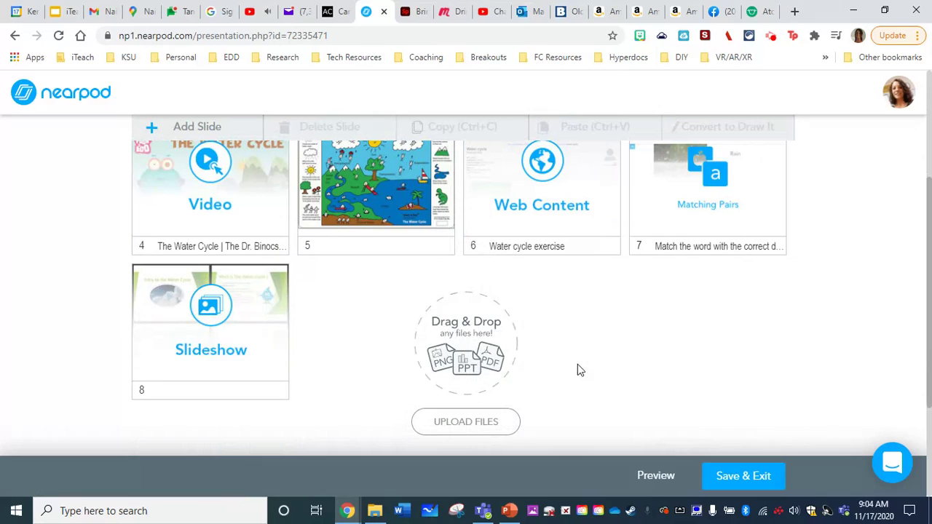
left_click(491, 429)
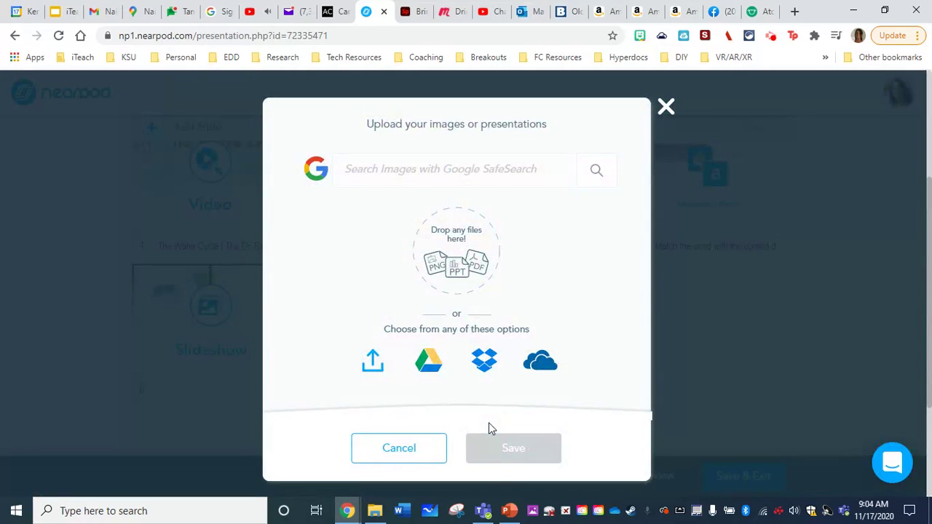
left_click(369, 369)
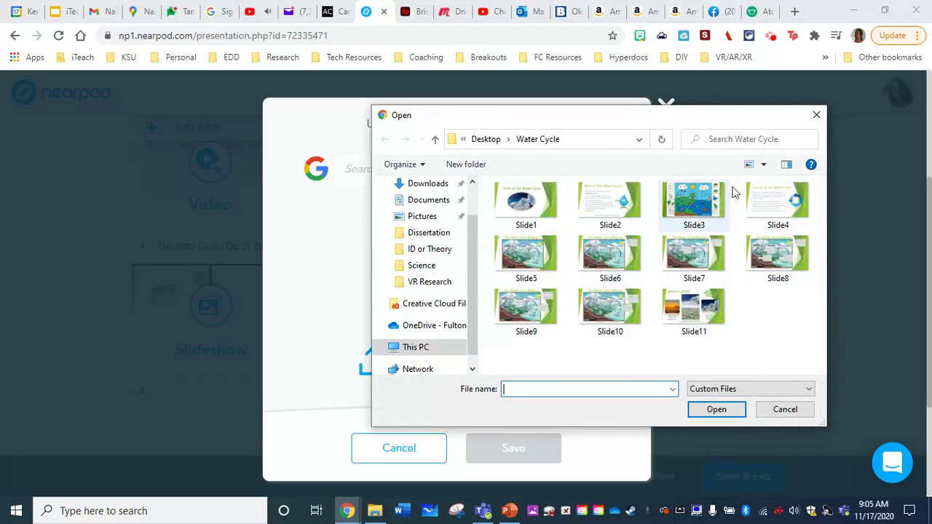
left_click(770, 198)
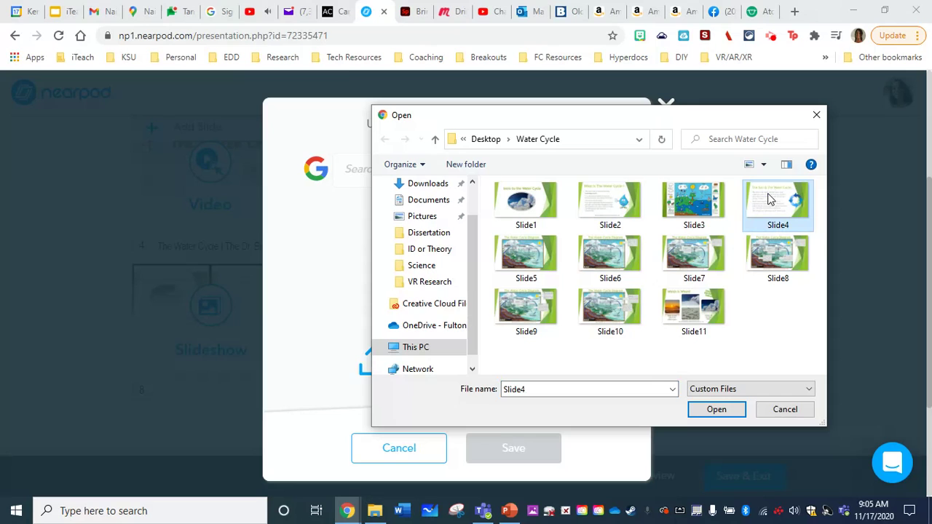
key("shift+Down")
key("shift+Down")
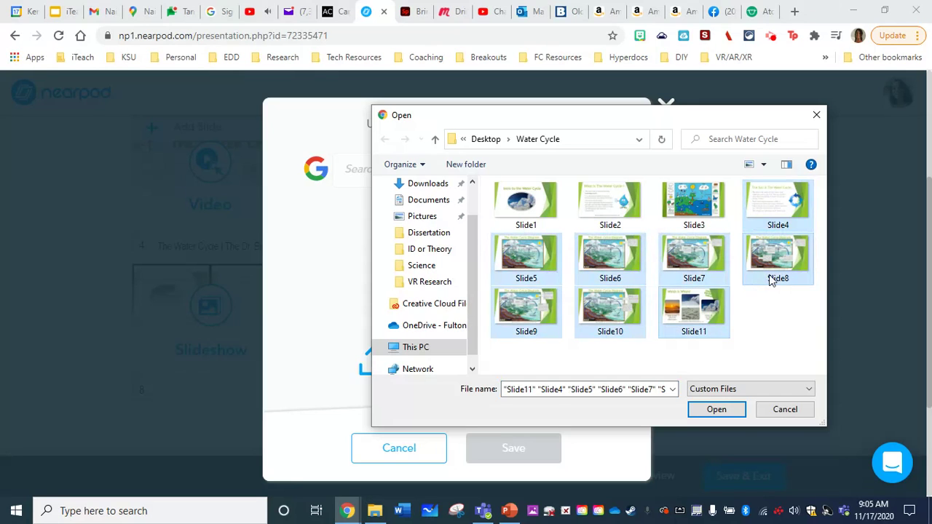
left_click(714, 410)
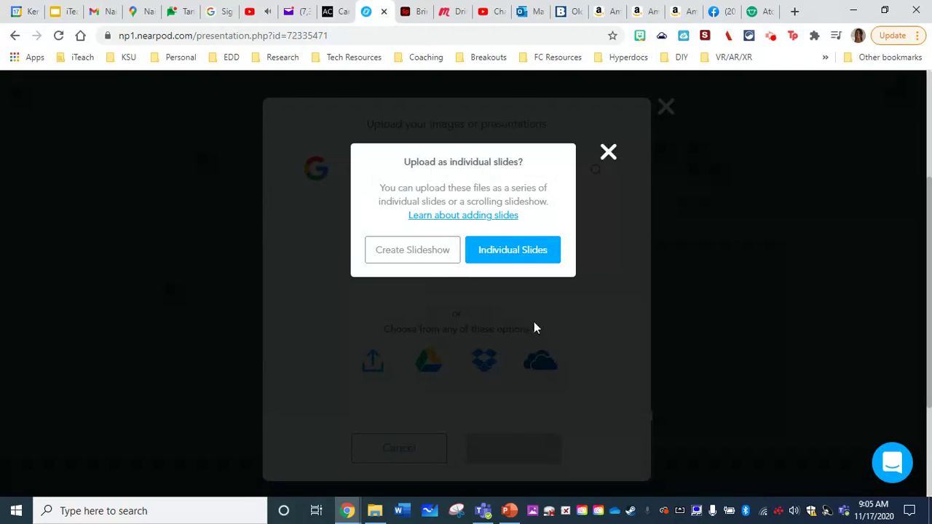
left_click(405, 266)
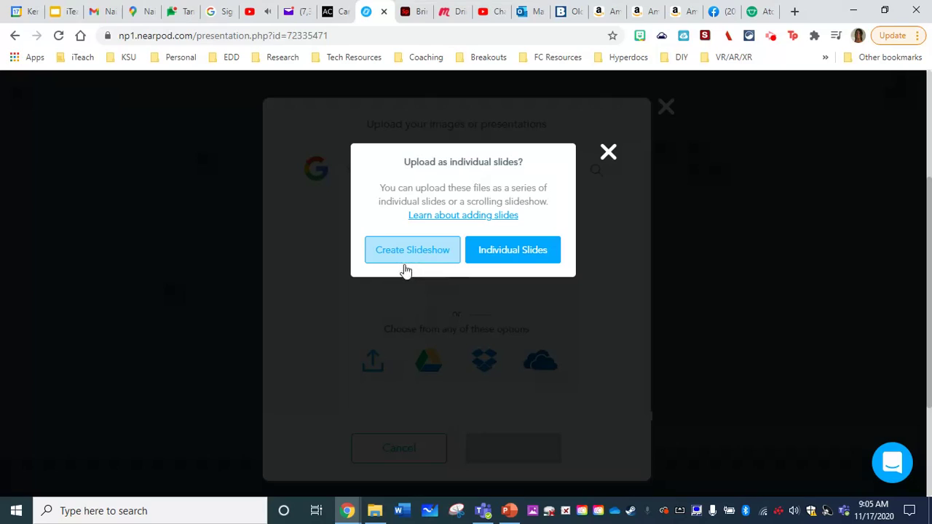
left_click(522, 254)
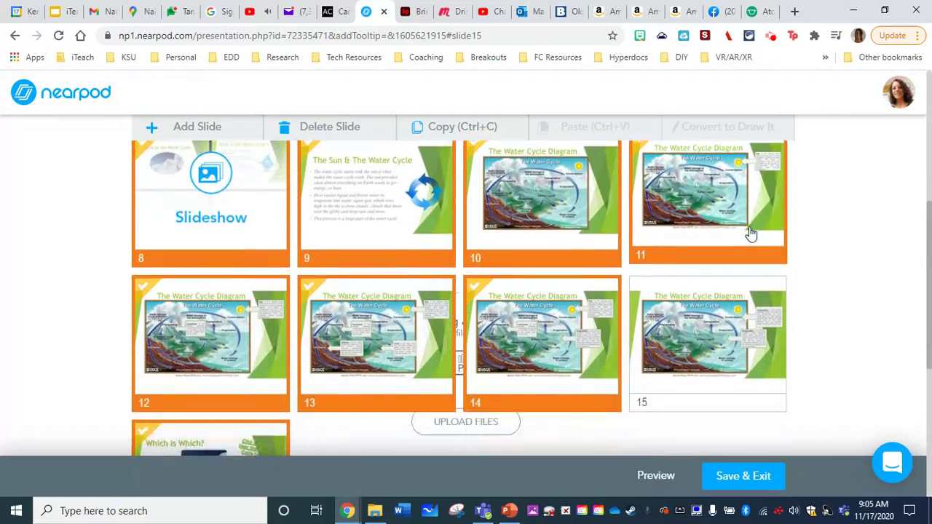
Delete the Slideshow slide at position 8 from the lesson.
left_click(261, 248)
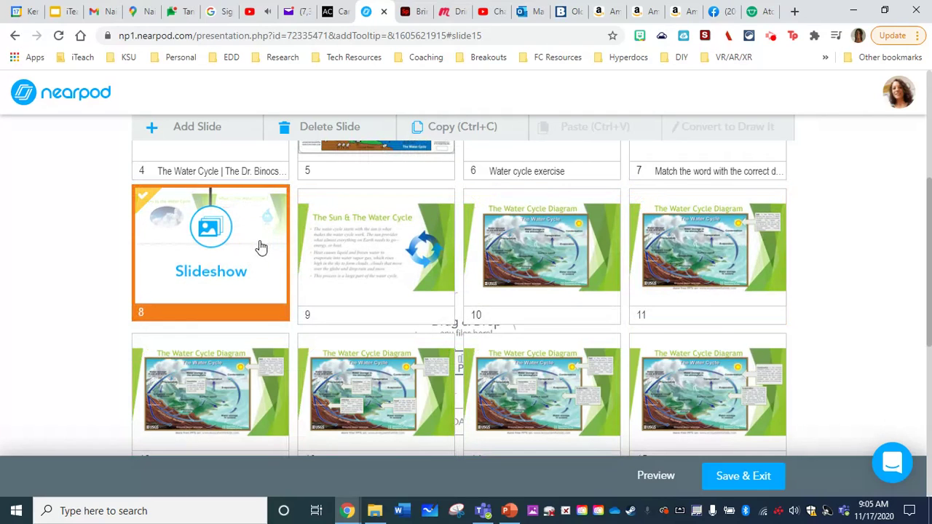
key("Delete")
left_click(499, 221)
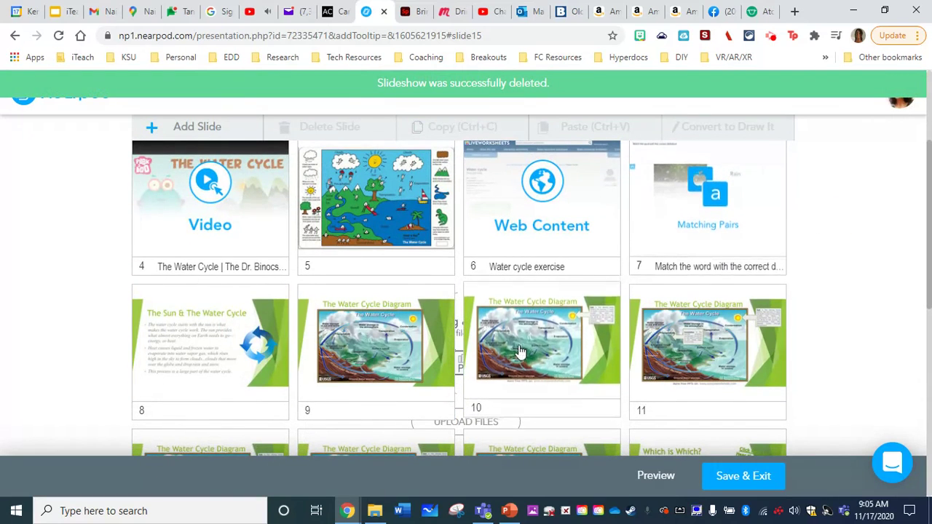
Move the Water Cycle Diagram slide without callouts to position 11 and the Web Content slide to position 10.
left_click_drag(521, 352, 543, 348)
left_click(494, 198)
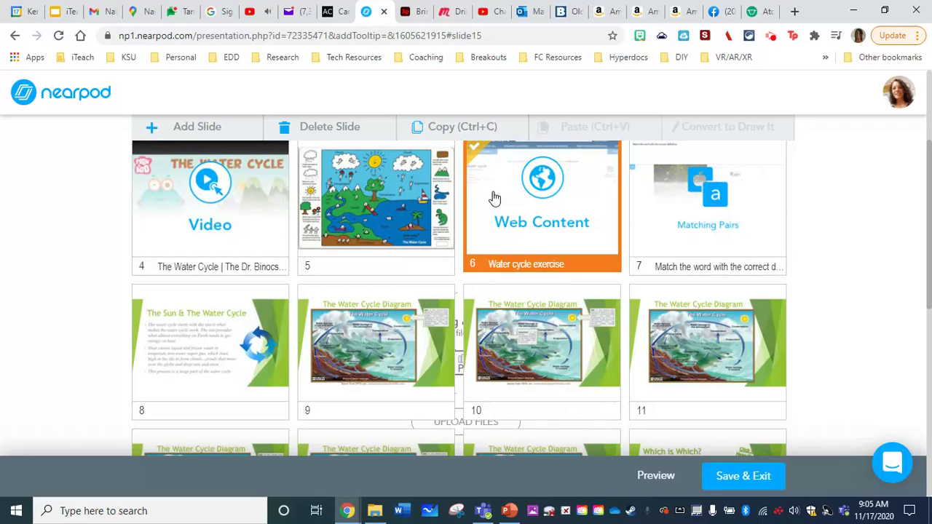
left_click_drag(495, 199, 470, 343)
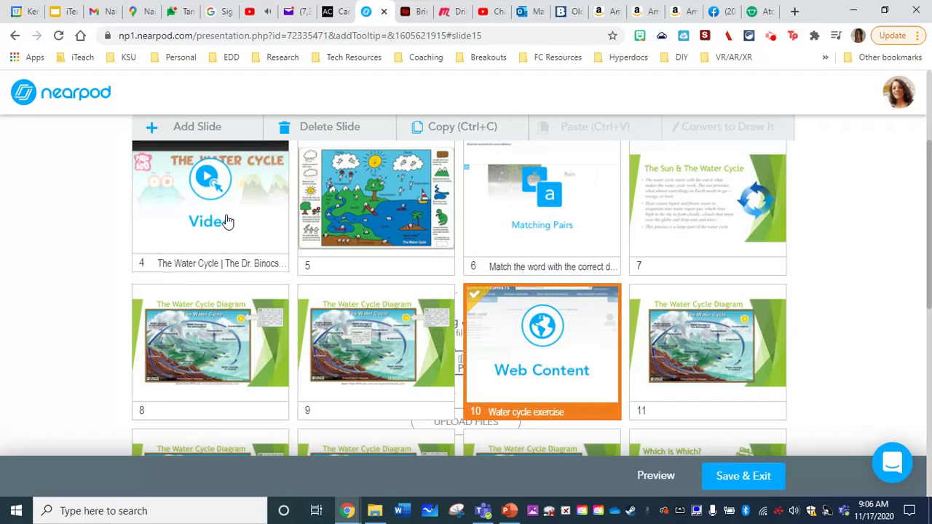
Move the Water Cycle video slide down to position 13, between the last diagram slides.
left_click_drag(229, 223, 355, 362)
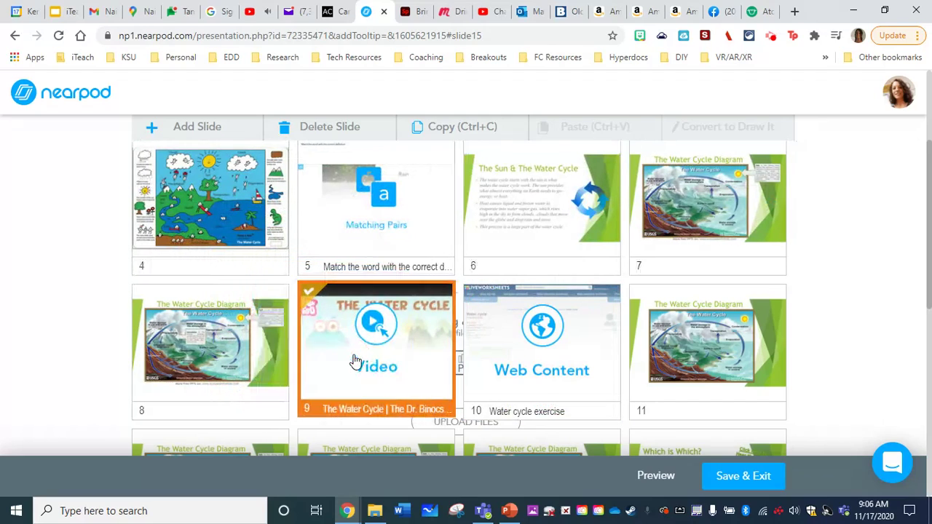
scroll(354, 362, "down", 2)
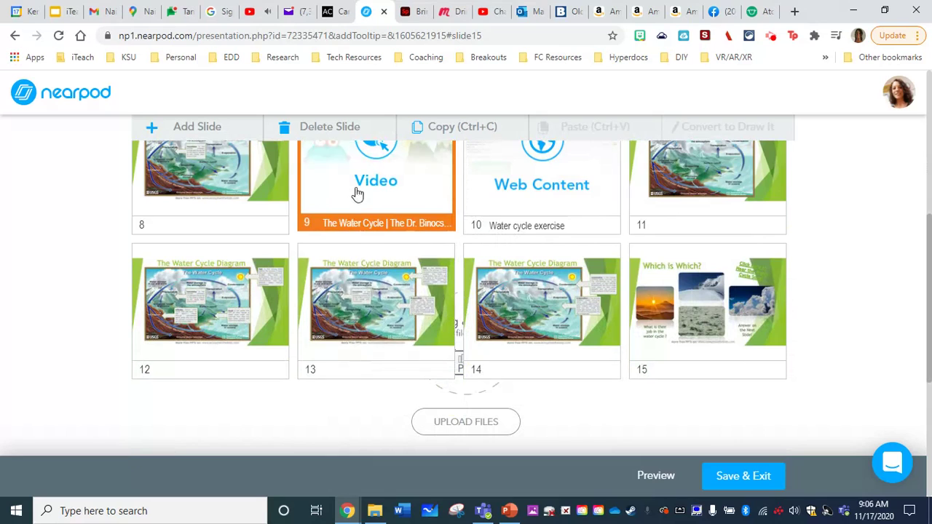
left_click_drag(357, 193, 357, 331)
scroll(557, 290, "up", 5)
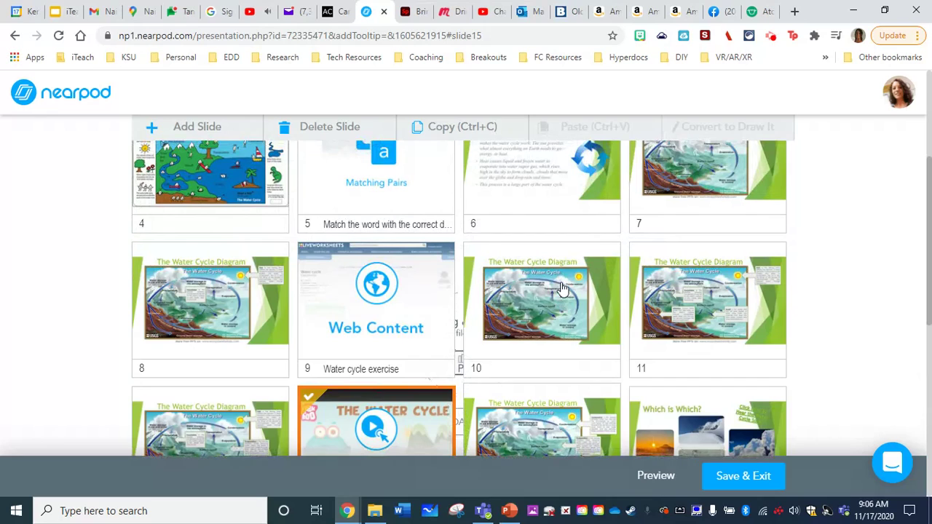
scroll(562, 289, "up", 1)
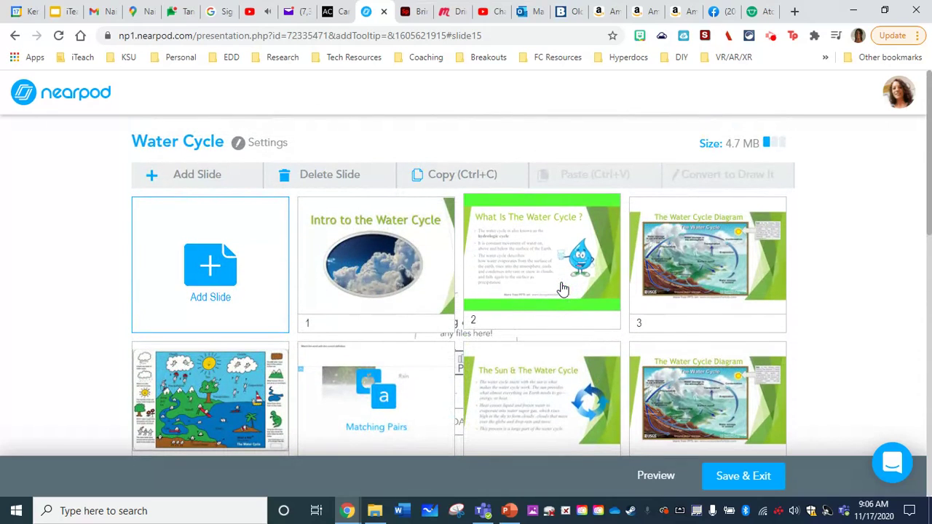